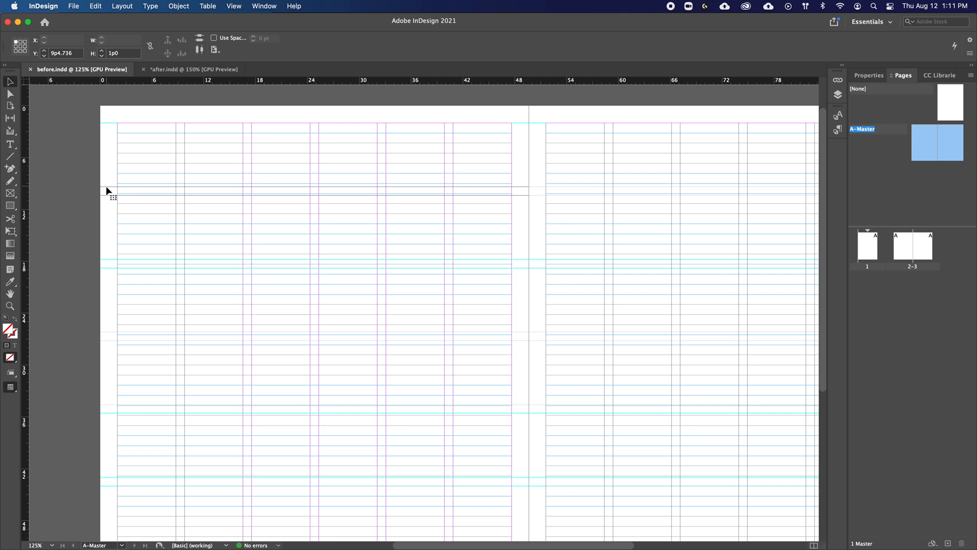
Step: Select all ruler guides on the A-Master spread and compare the grids of before.indd and after.indd
{"action": "key", "text": "super+alt+g"}
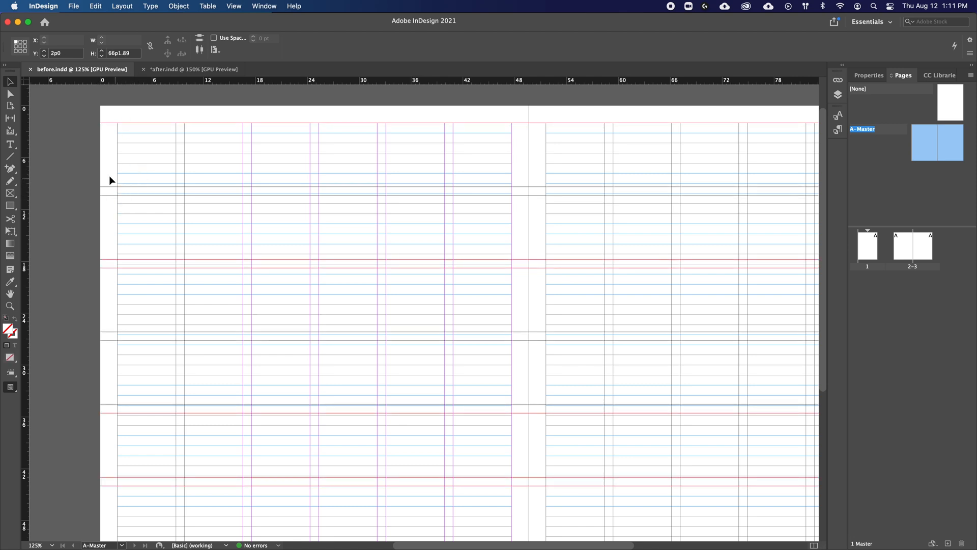
{"action": "left_click", "coordinate": [163, 69]}
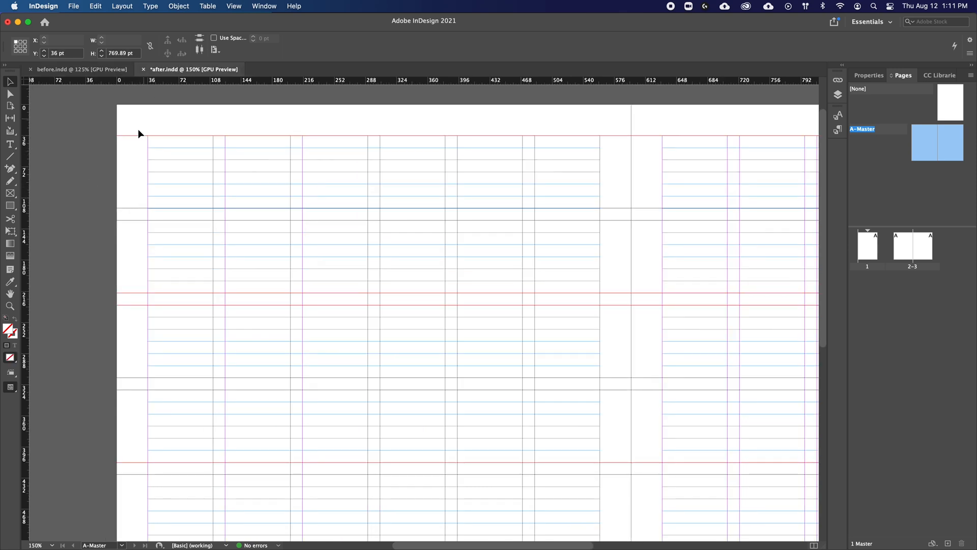
{"action": "left_click", "coordinate": [99, 70]}
{"action": "left_click", "coordinate": [172, 68]}
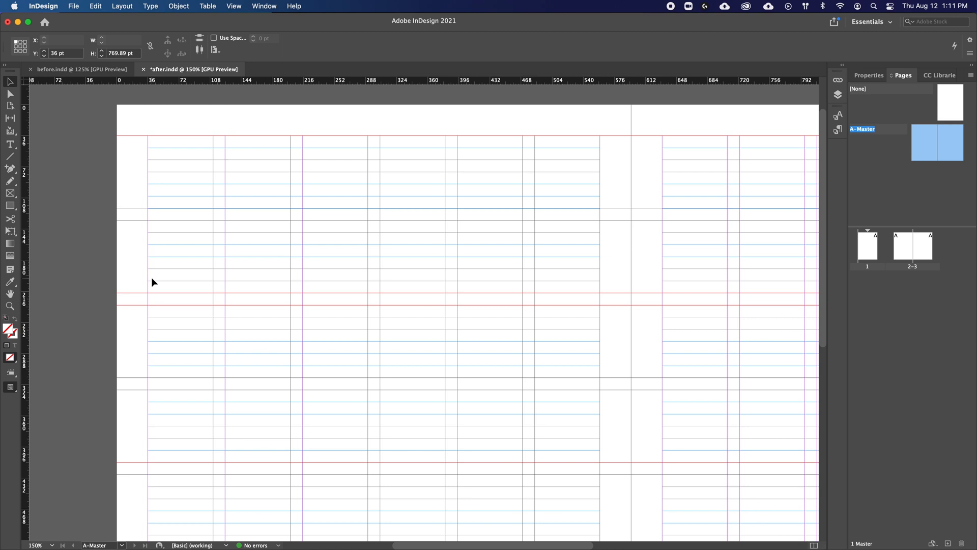
{"action": "left_click", "coordinate": [101, 69]}
Step: Show the layers and select the horizontal guides beside the kicker text to check how text and image align with them
{"action": "left_click", "coordinate": [840, 96]}
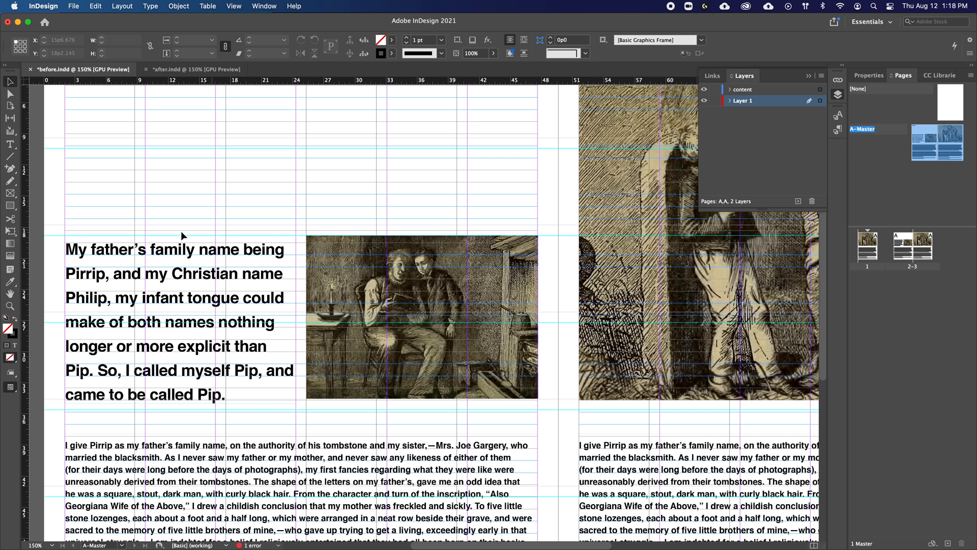
{"action": "left_click_drag", "start_coordinate": [50, 212], "coordinate": [50, 422]}
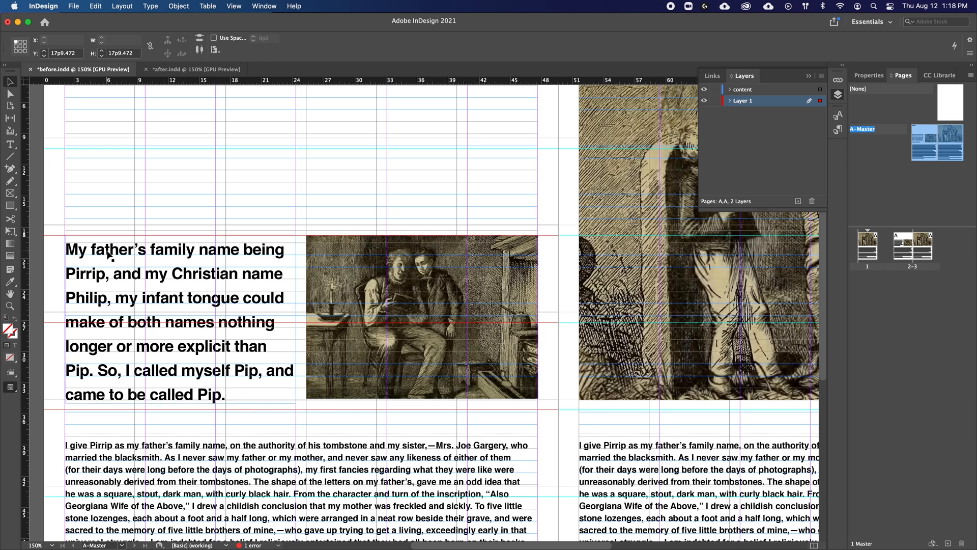
{"action": "left_click", "coordinate": [283, 255]}
{"action": "left_click", "coordinate": [322, 197]}
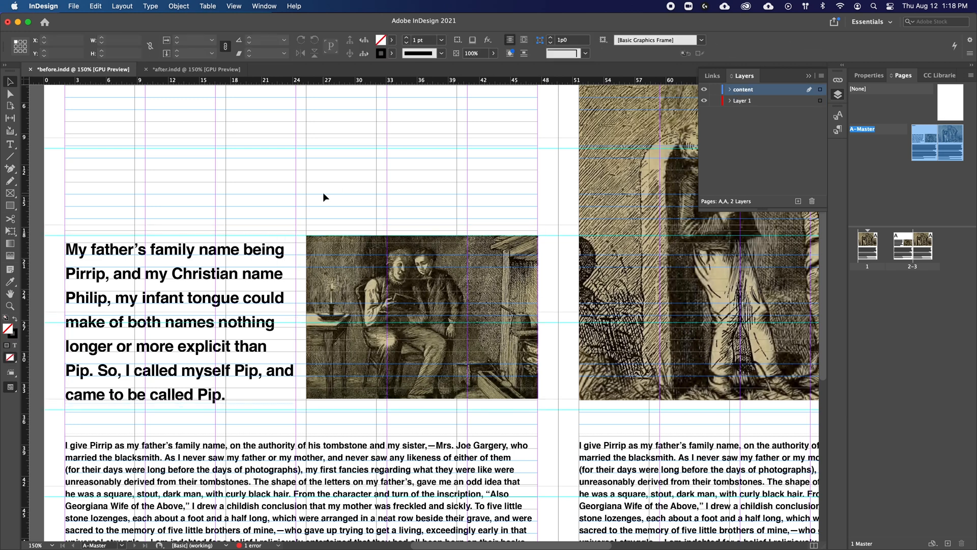
Step: Preview the before.indd spread without guides and nudge the large kicker text frame slightly upward
{"action": "key", "text": "w"}
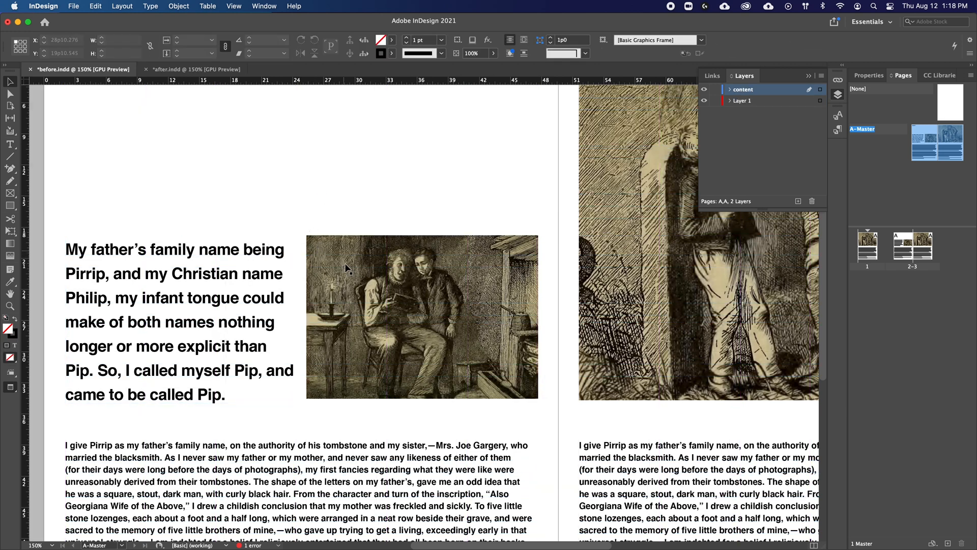
{"action": "left_click", "coordinate": [239, 278]}
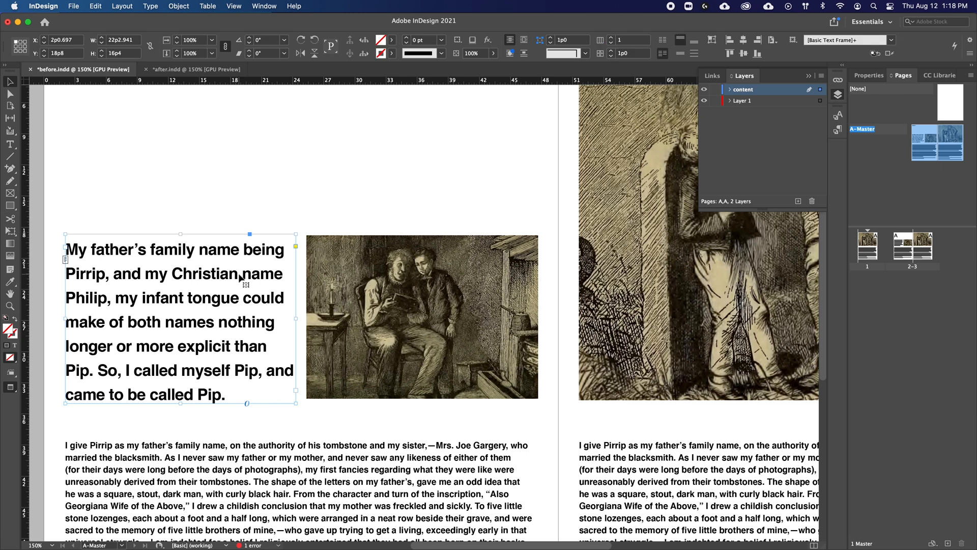
{"action": "key", "text": "shift+Up"}
{"action": "left_click", "coordinate": [300, 145]}
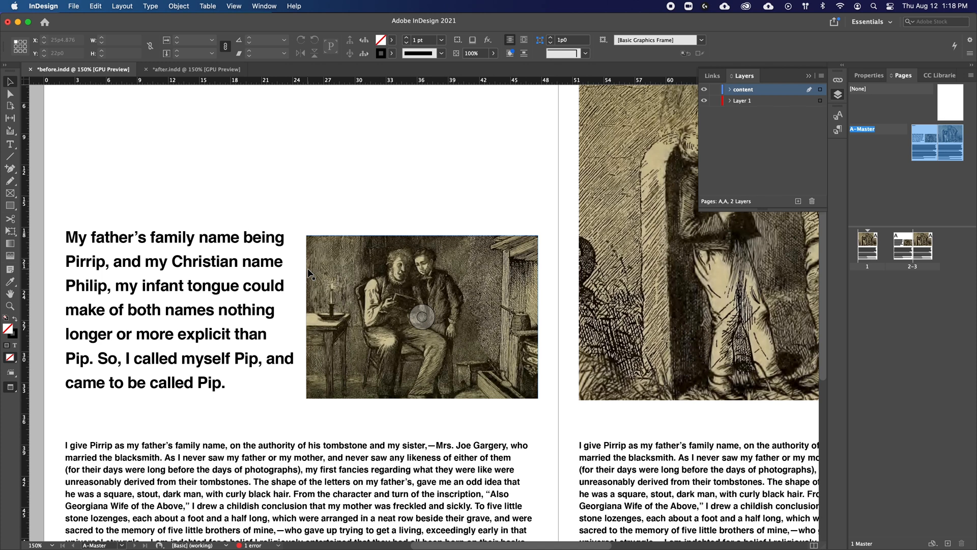
Step: Examine the kicker text and image alignment in after.indd with the guides hidden and shown
{"action": "left_click", "coordinate": [223, 69]}
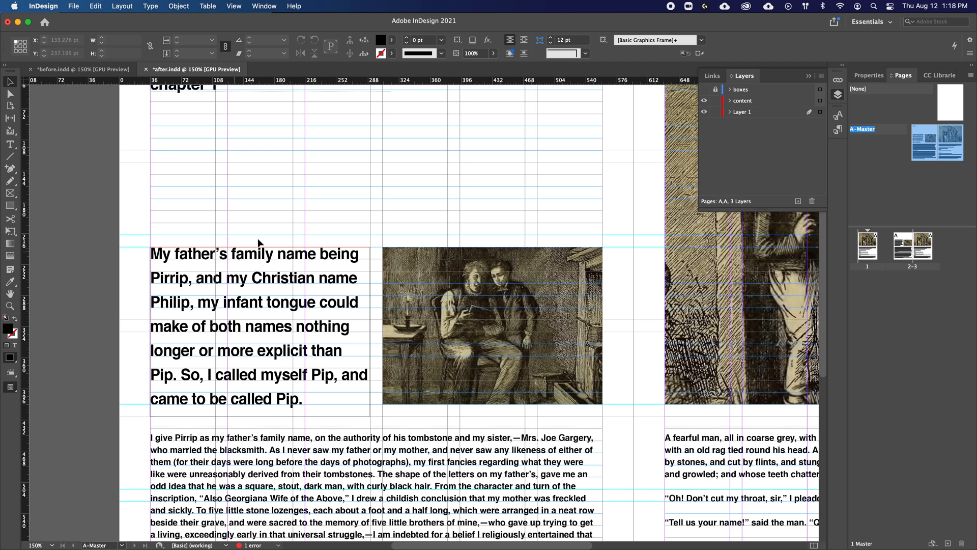
{"action": "key", "text": "w"}
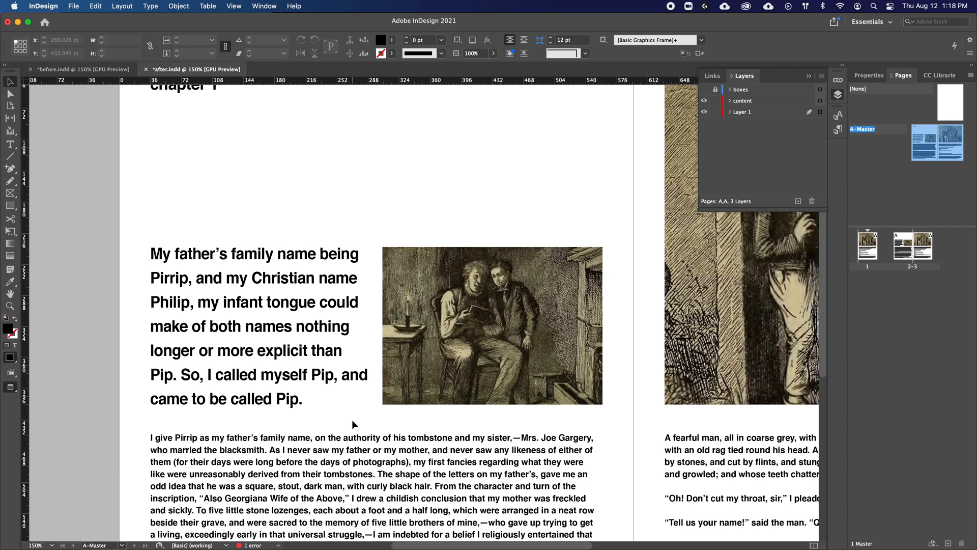
{"action": "key", "text": "w"}
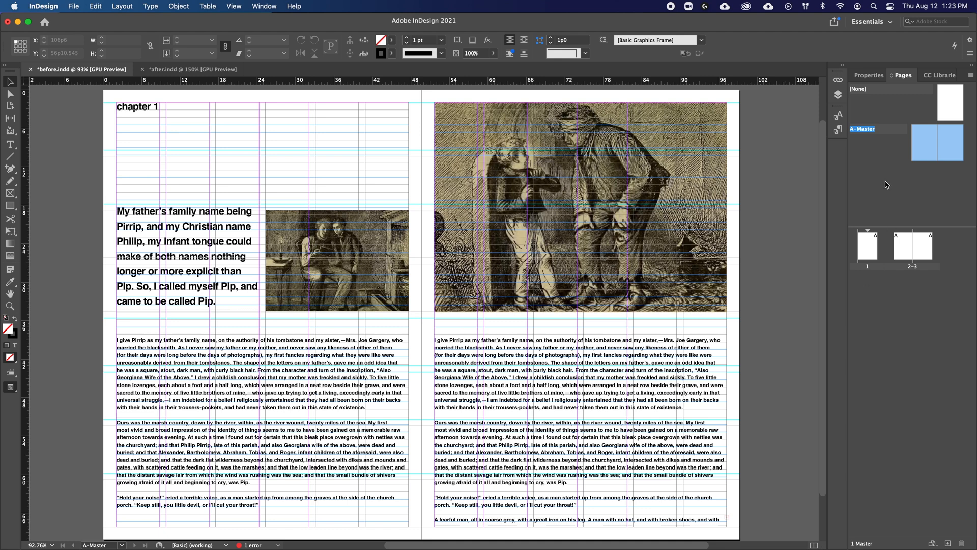
Step: Review the basic character formats of the body paragraph style, including its size and leading
{"action": "left_click", "coordinate": [838, 130]}
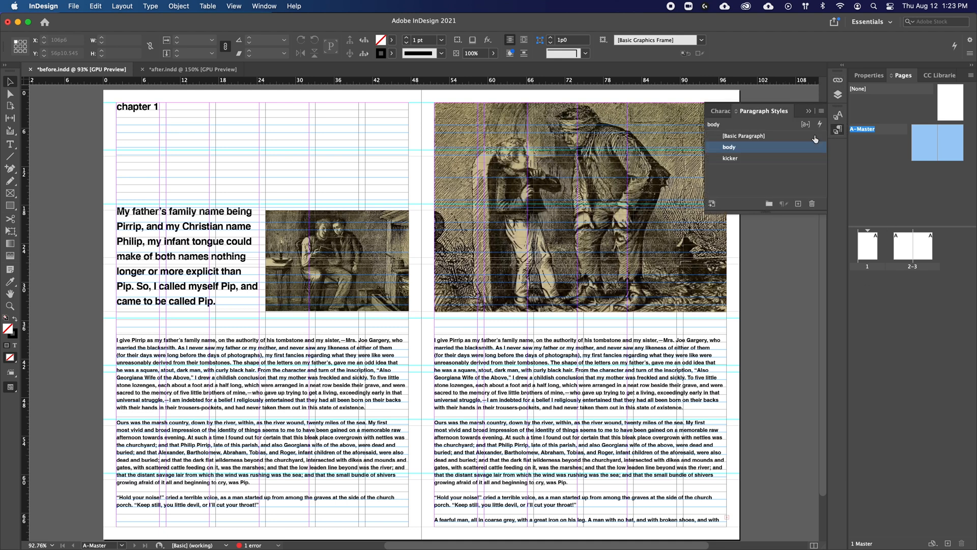
{"action": "double_click", "coordinate": [737, 151]}
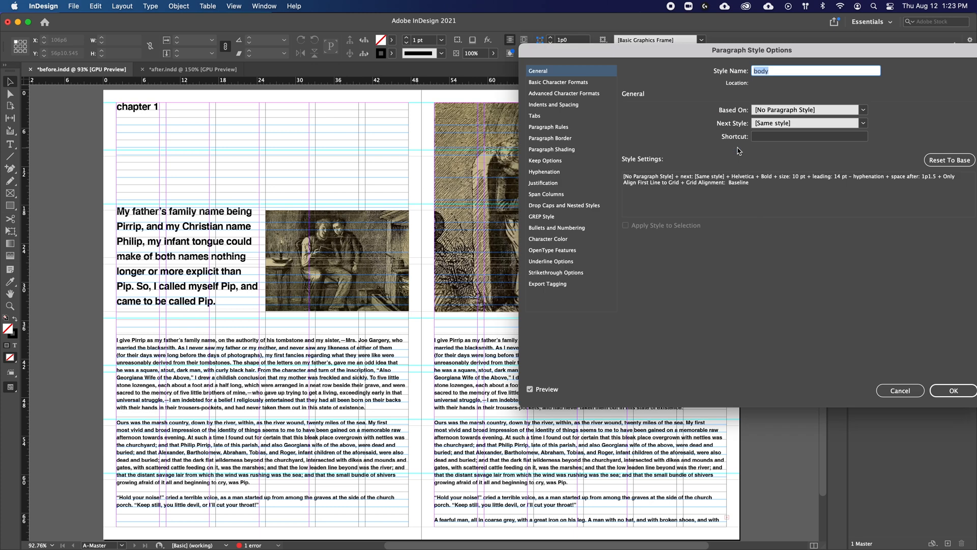
{"action": "left_click", "coordinate": [552, 84]}
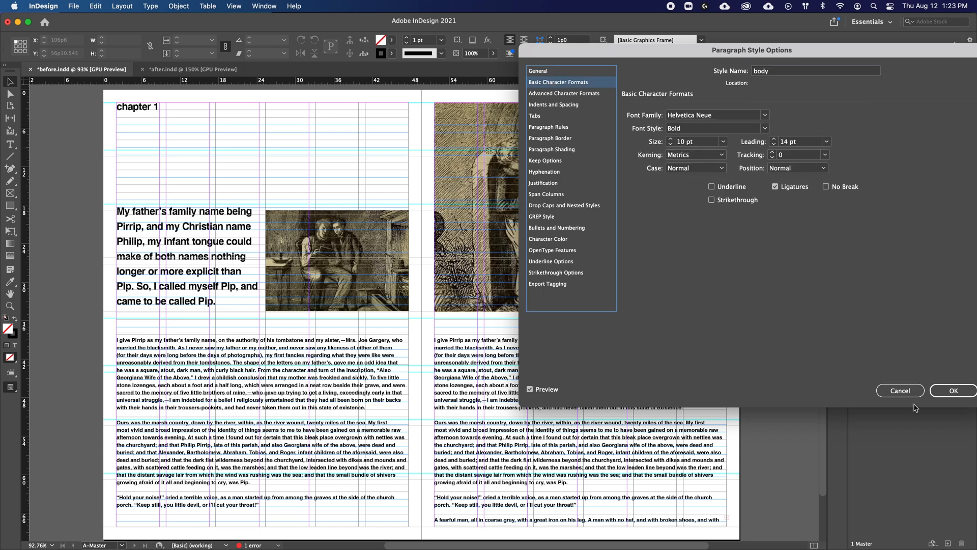
{"action": "left_click", "coordinate": [968, 395]}
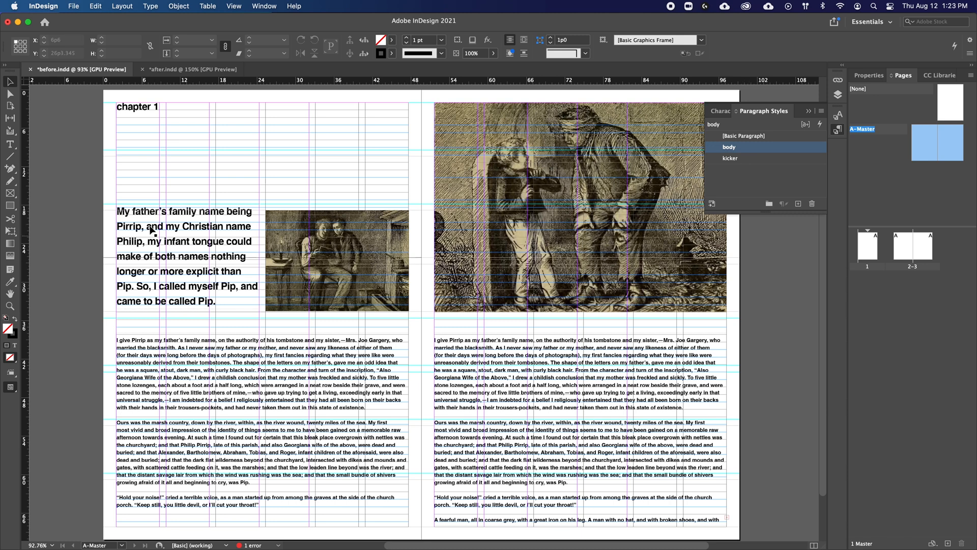
Step: Set the leading of the kicker paragraph style to 28 pt
{"action": "double_click", "coordinate": [757, 160]}
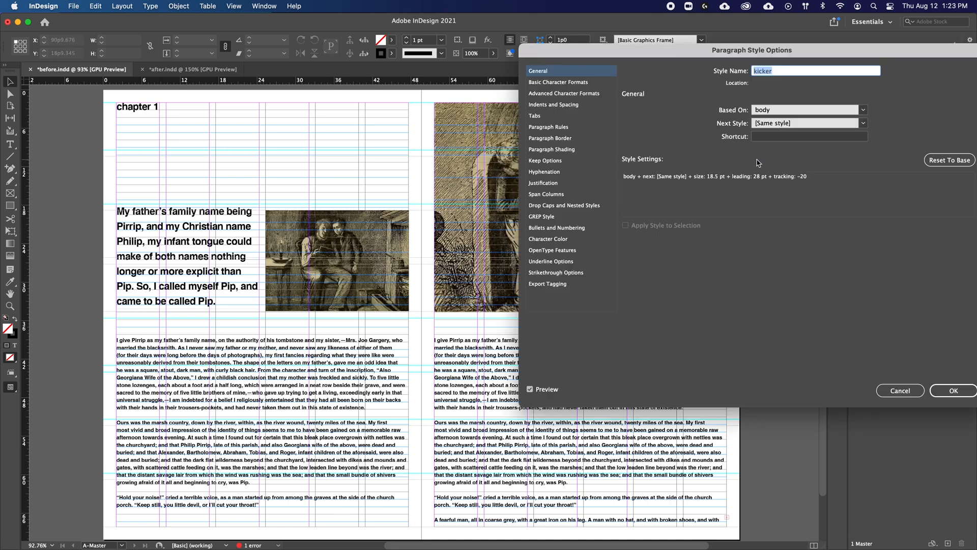
{"action": "left_click", "coordinate": [554, 83]}
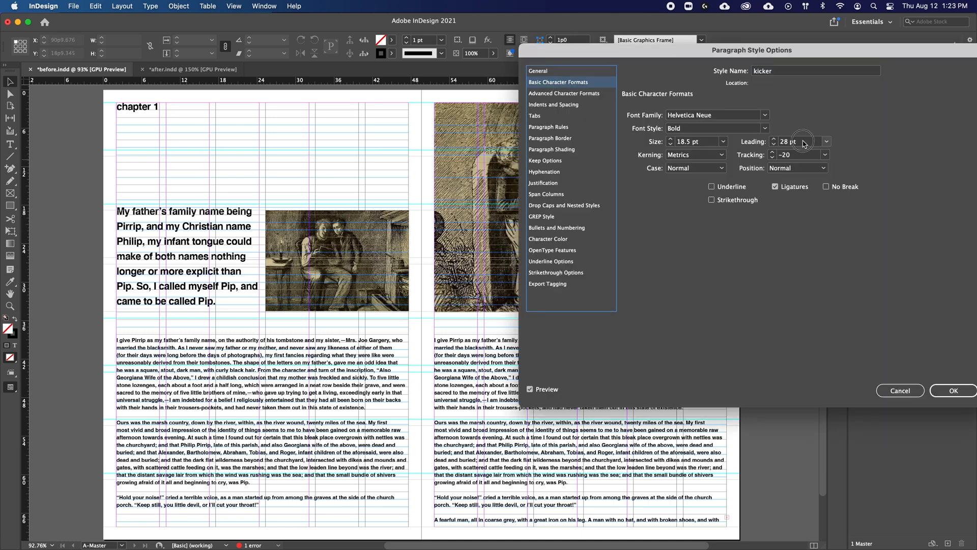
{"action": "left_click", "coordinate": [800, 141]}
{"action": "type", "text": "14*2"}
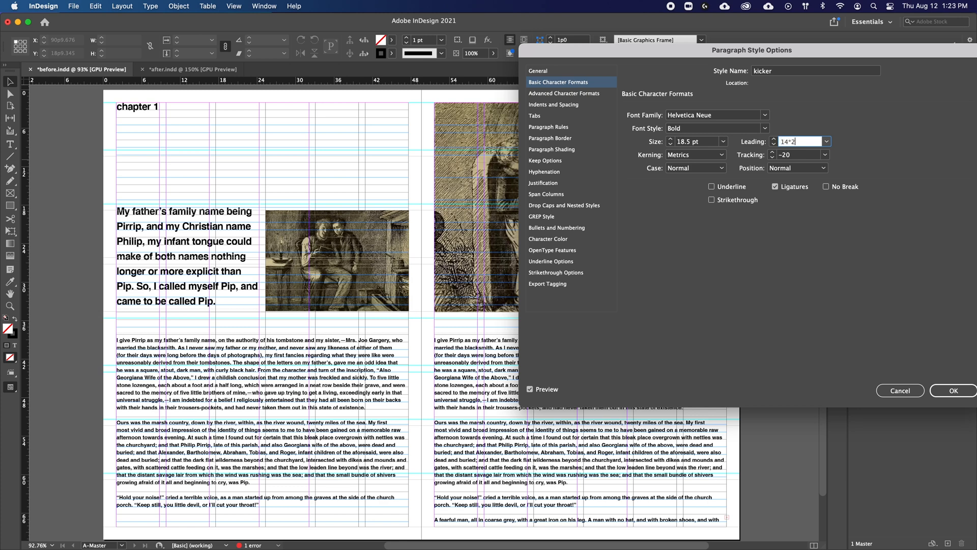
{"action": "key", "text": "Tab"}
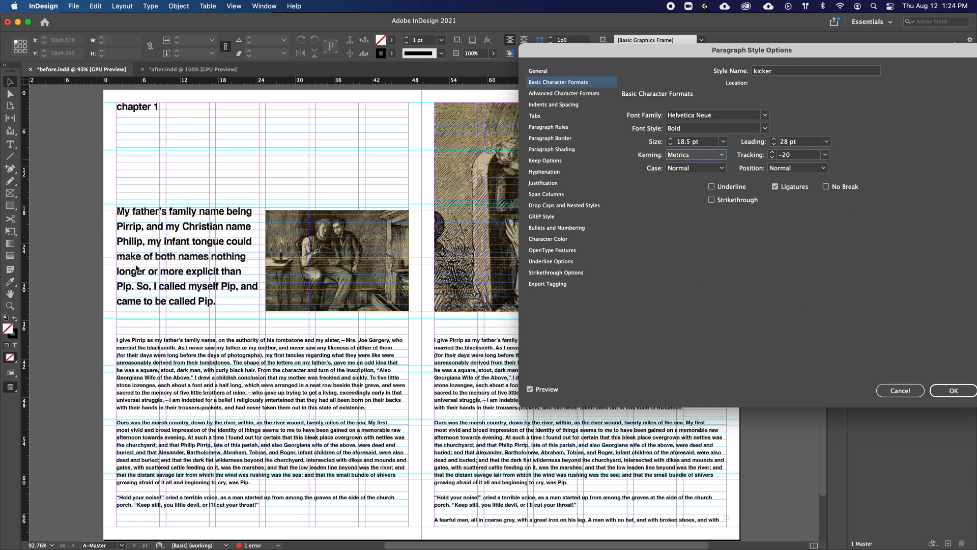
{"action": "left_click", "coordinate": [965, 391]}
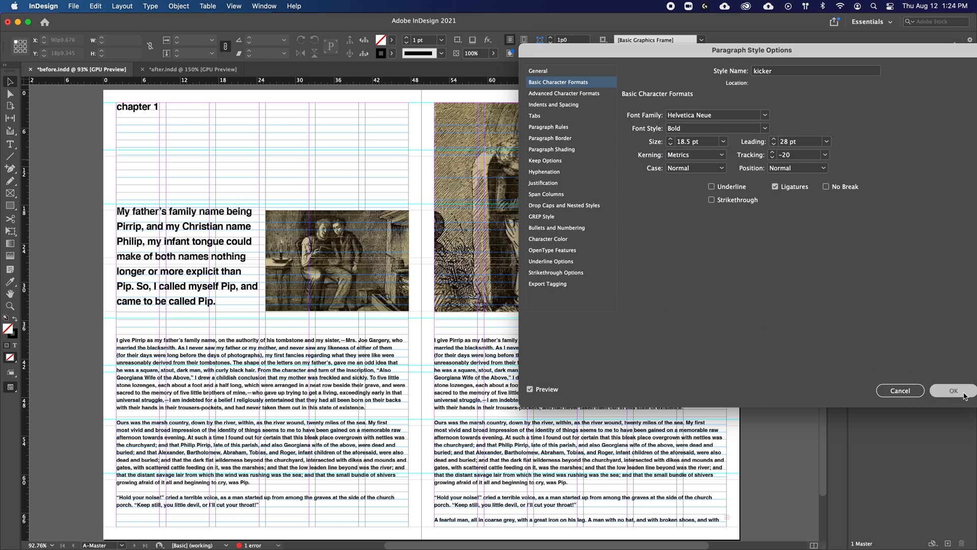
Step: Review the baseline grid preferences, including the start, the relative-to options and the increment
{"action": "left_click", "coordinate": [75, 5]}
{"action": "mouse_move", "coordinate": [43, 6]}
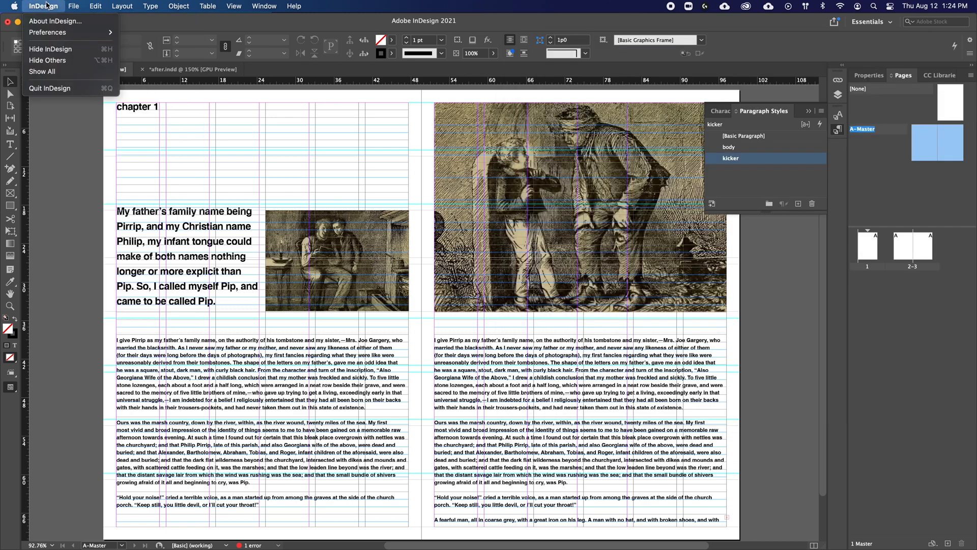
{"action": "mouse_move", "coordinate": [56, 32]}
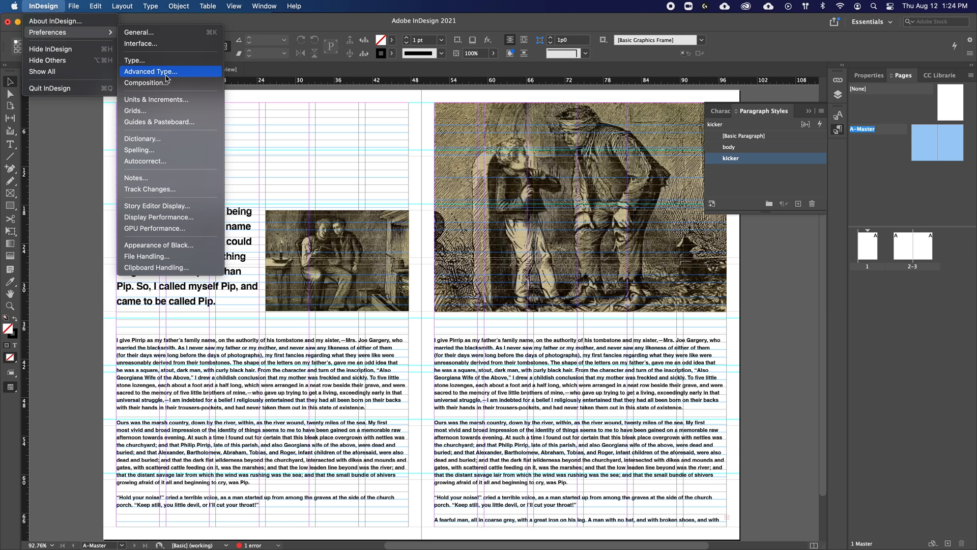
{"action": "left_click", "coordinate": [172, 109]}
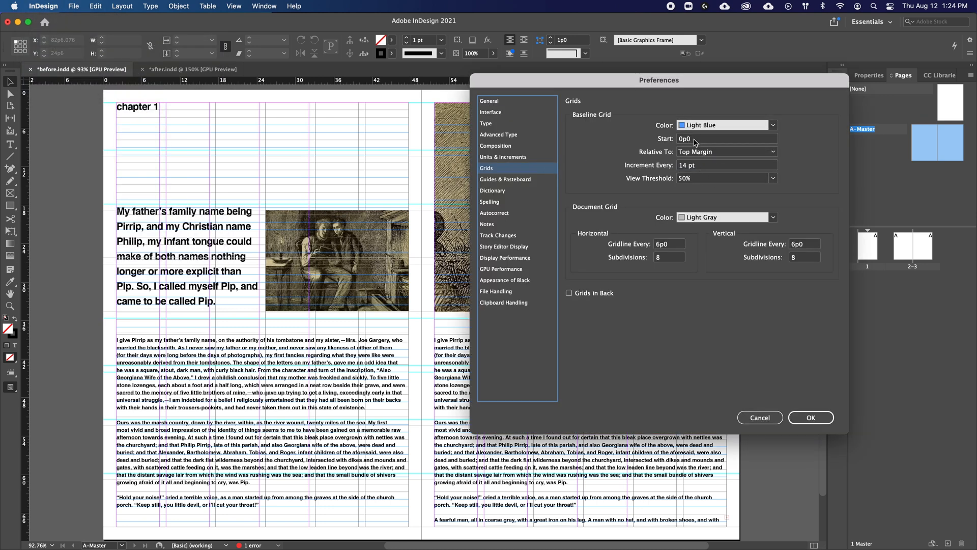
{"action": "left_click", "coordinate": [699, 151]}
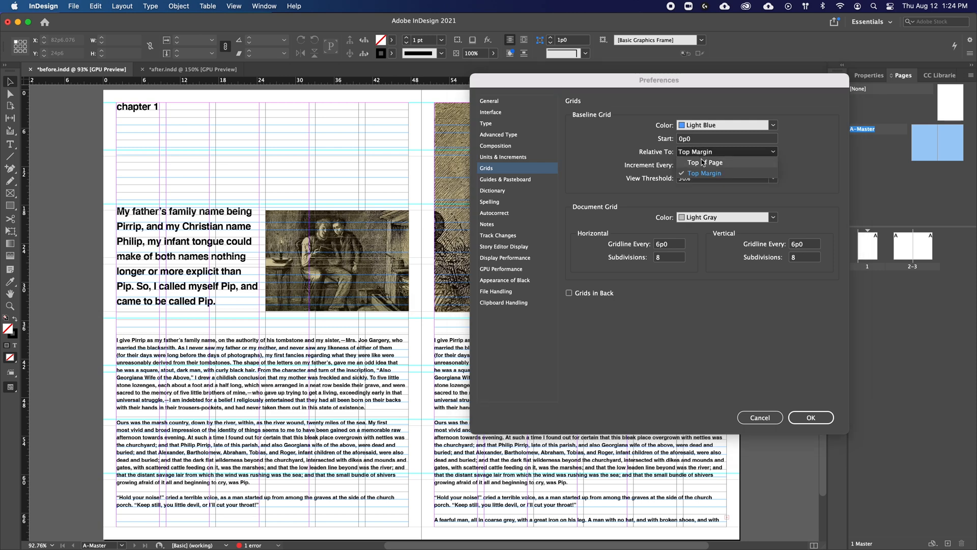
{"action": "left_click", "coordinate": [692, 151]}
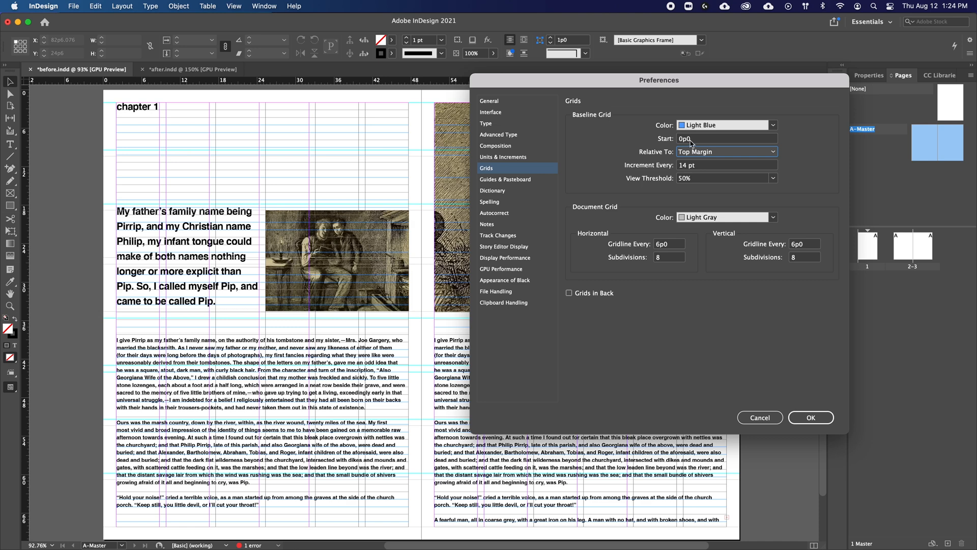
{"action": "left_click", "coordinate": [809, 419]}
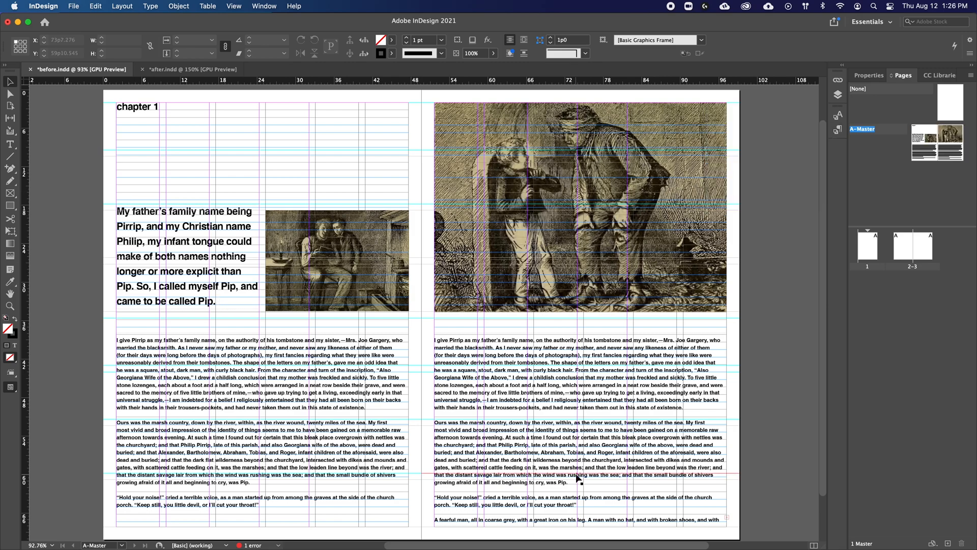
Step: Examine the Ways of Seeing cover in Chrome and the John Berger Sample spread in Preview as layout references
{"action": "key", "text": "ctrl+Up"}
{"action": "left_click", "coordinate": [645, 283]}
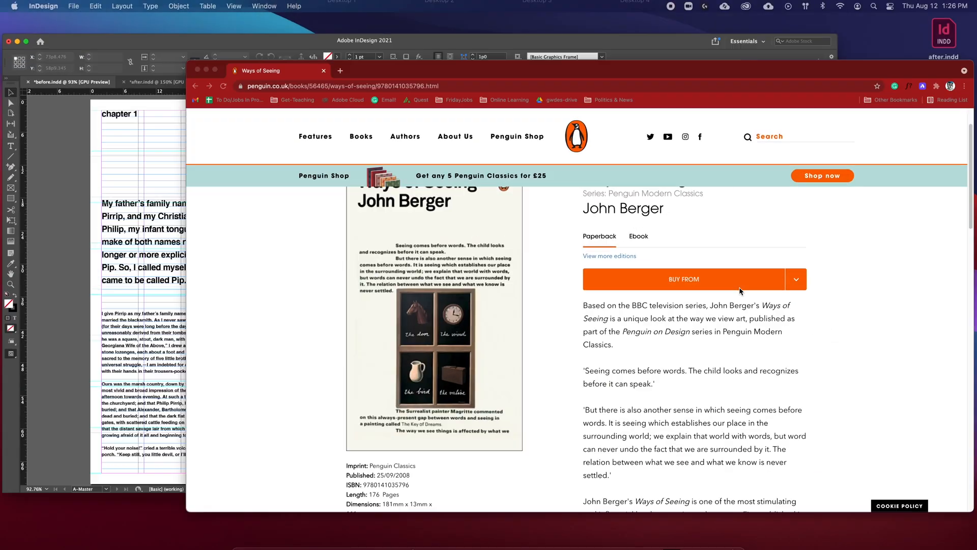
{"action": "scroll", "coordinate": [612, 313], "scroll_direction": "up", "scroll_amount": 1}
{"action": "scroll", "coordinate": [612, 313], "scroll_direction": "up", "scroll_amount": 2}
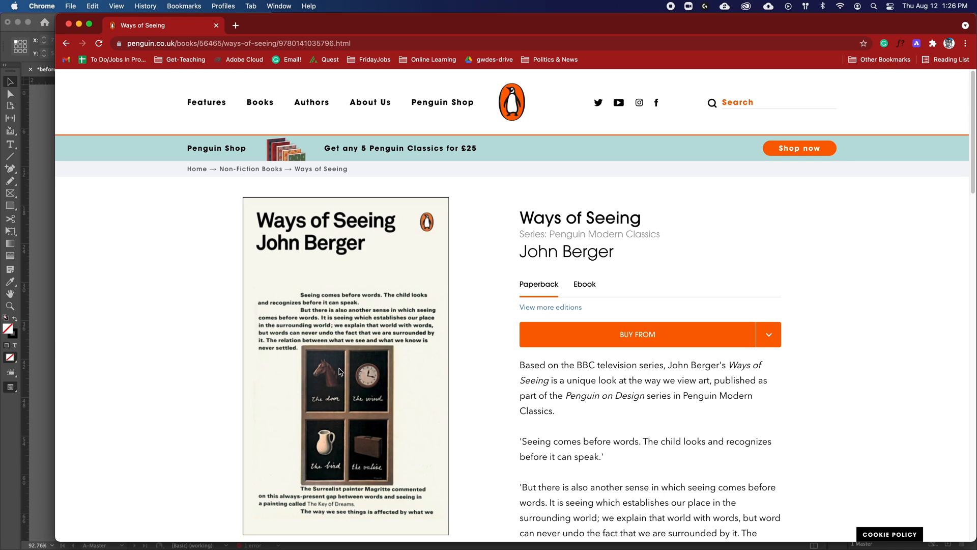
{"action": "key", "text": "ctrl+Up"}
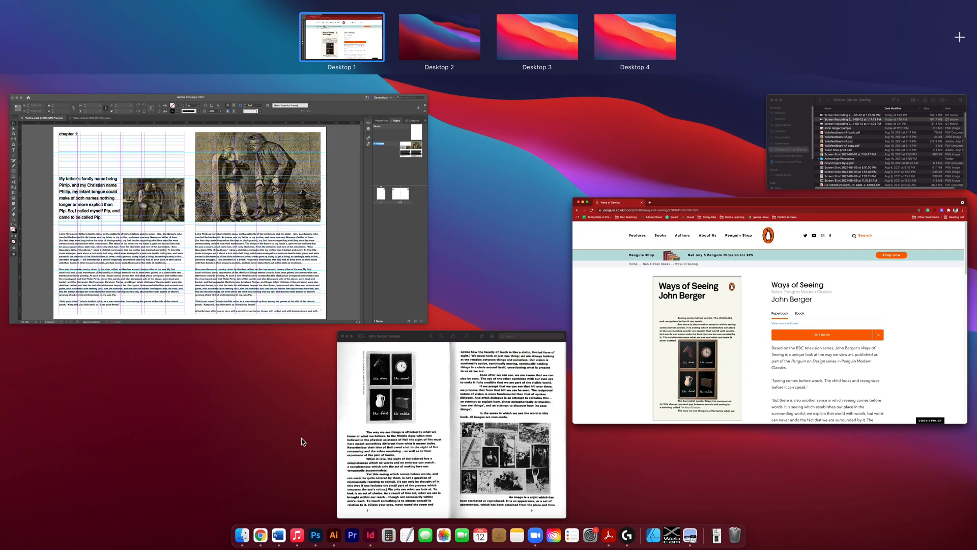
{"action": "left_click", "coordinate": [439, 438]}
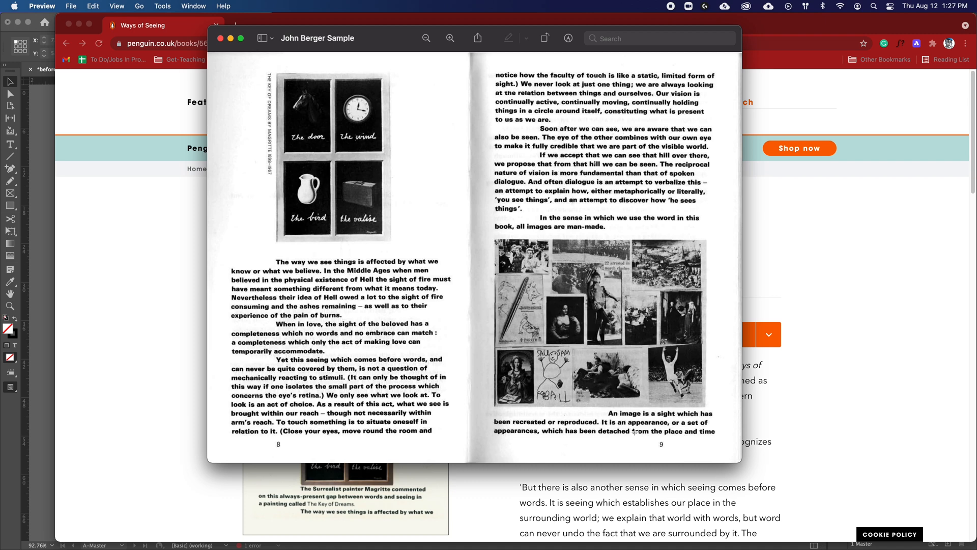
Step: Switch back to InDesign, hide the content layer and delete all existing row guides from the A-Master spread
{"action": "key", "text": "super+Tab"}
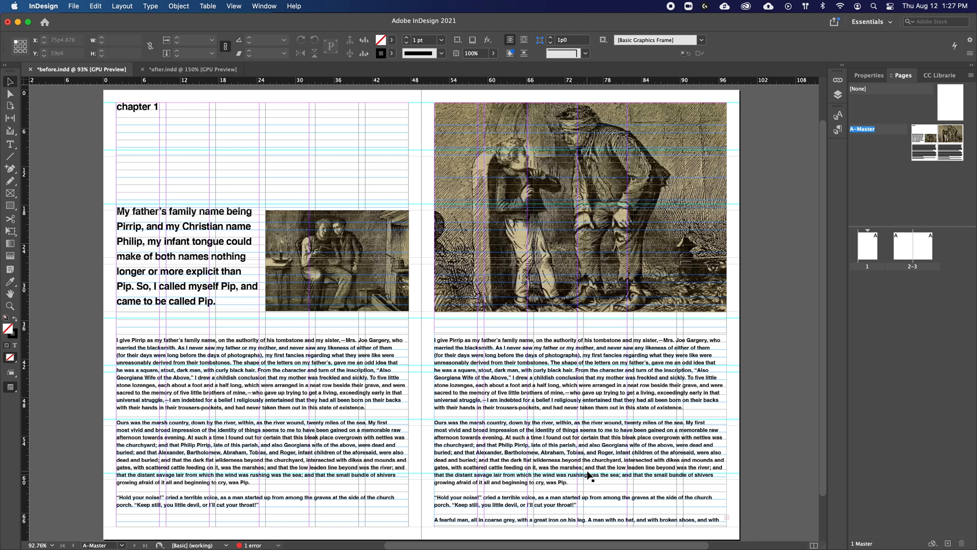
{"action": "left_click", "coordinate": [838, 95]}
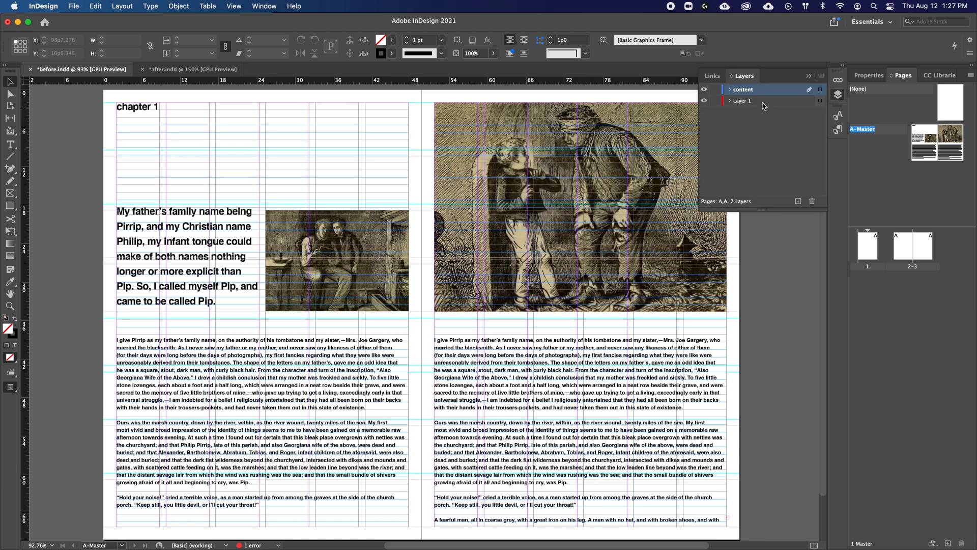
{"action": "left_click", "coordinate": [704, 89]}
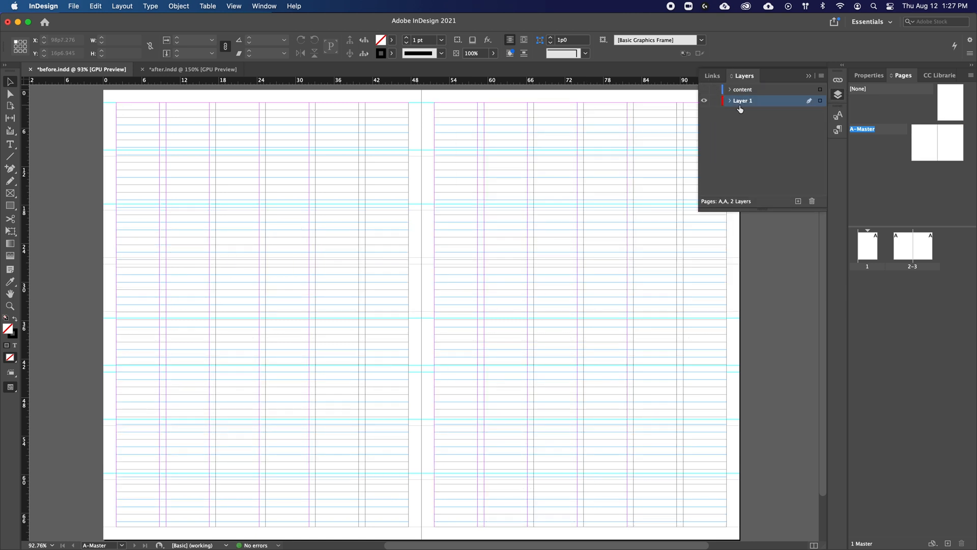
{"action": "key", "text": "super+a"}
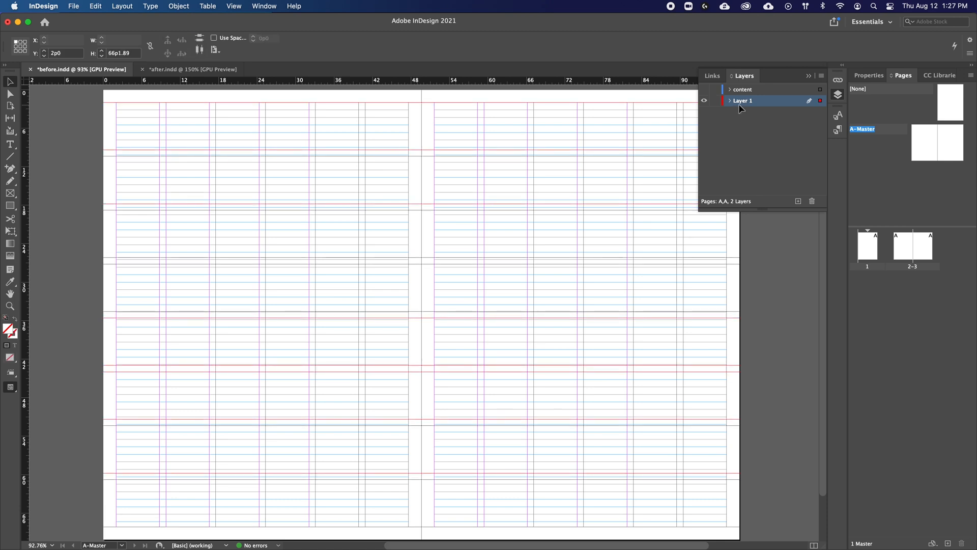
{"action": "key", "text": "Delete"}
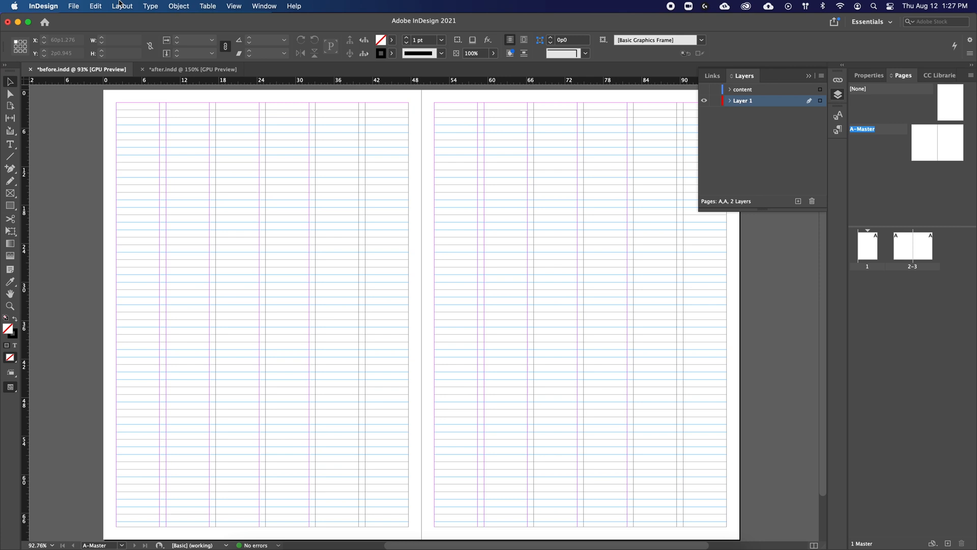
Step: Preview three rows of guides with a 1p0 gutter, comparing the fit to the page with the fit to the margins
{"action": "left_click", "coordinate": [123, 7]}
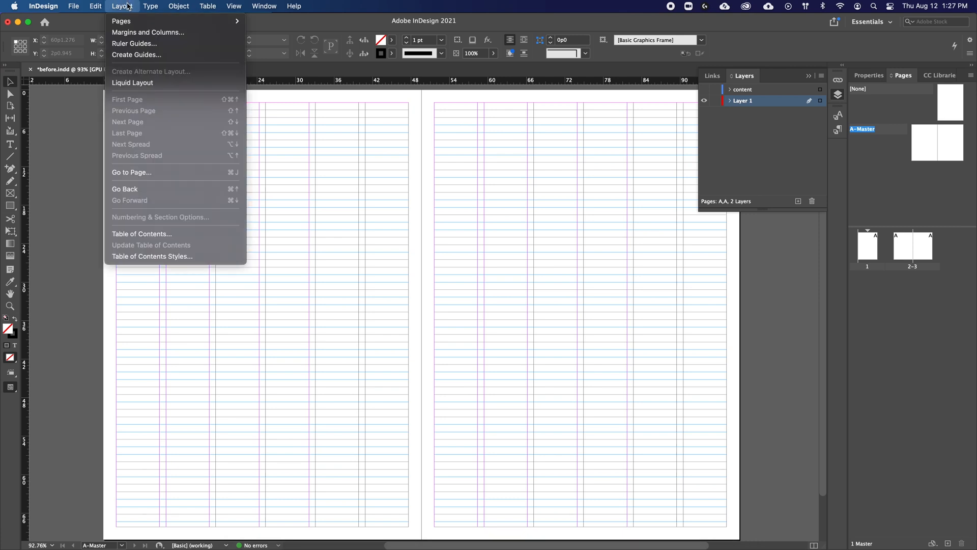
{"action": "left_click", "coordinate": [137, 54]}
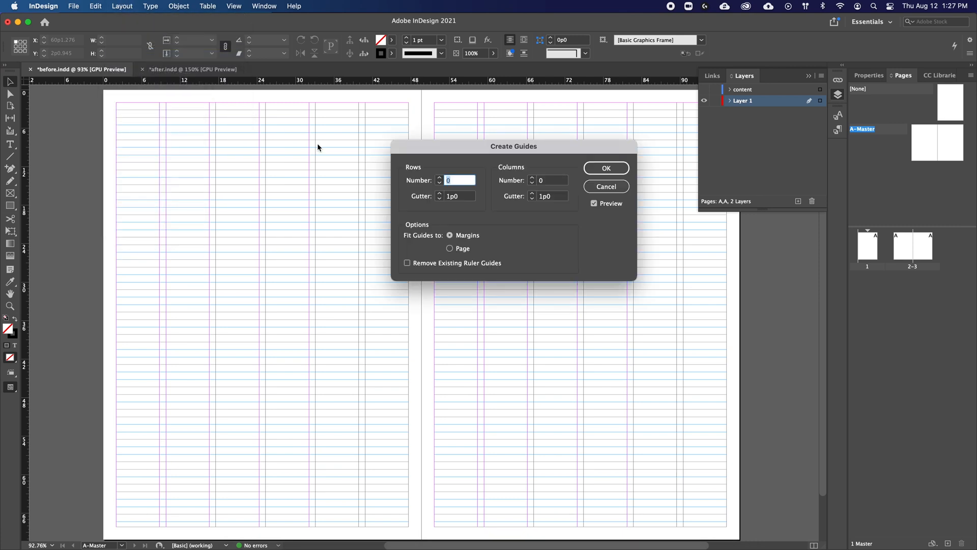
{"action": "left_click", "coordinate": [441, 178]}
{"action": "left_click", "coordinate": [439, 178]}
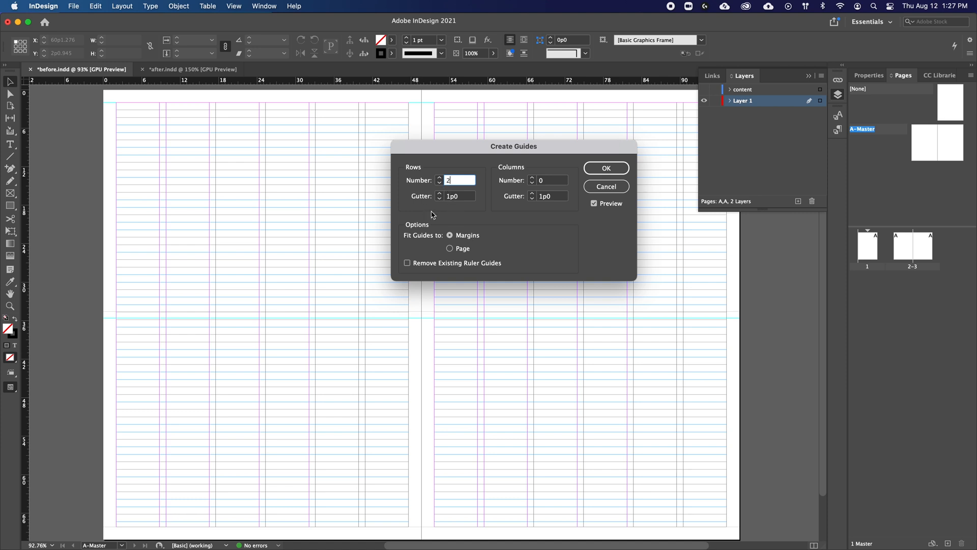
{"action": "left_click", "coordinate": [438, 177]}
{"action": "left_click", "coordinate": [457, 249]}
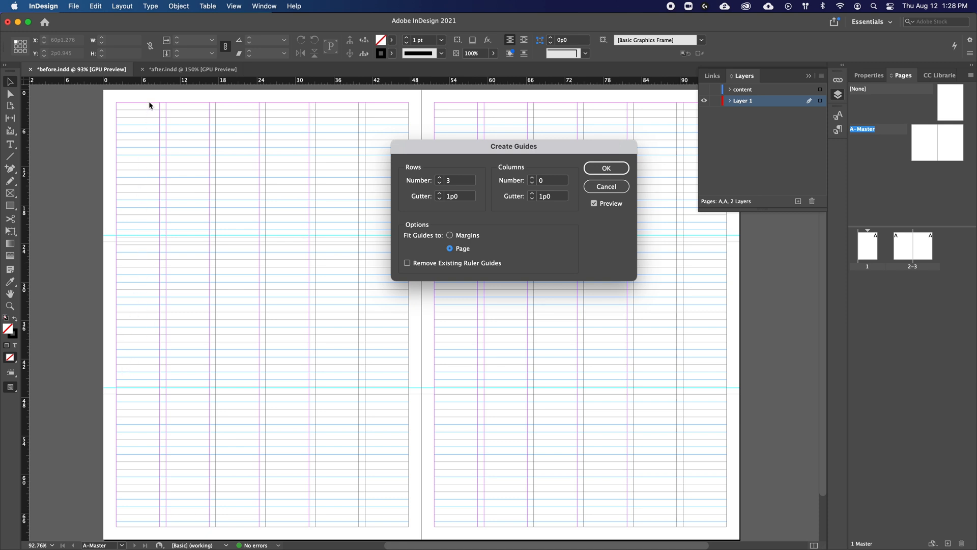
{"action": "left_click", "coordinate": [449, 235]}
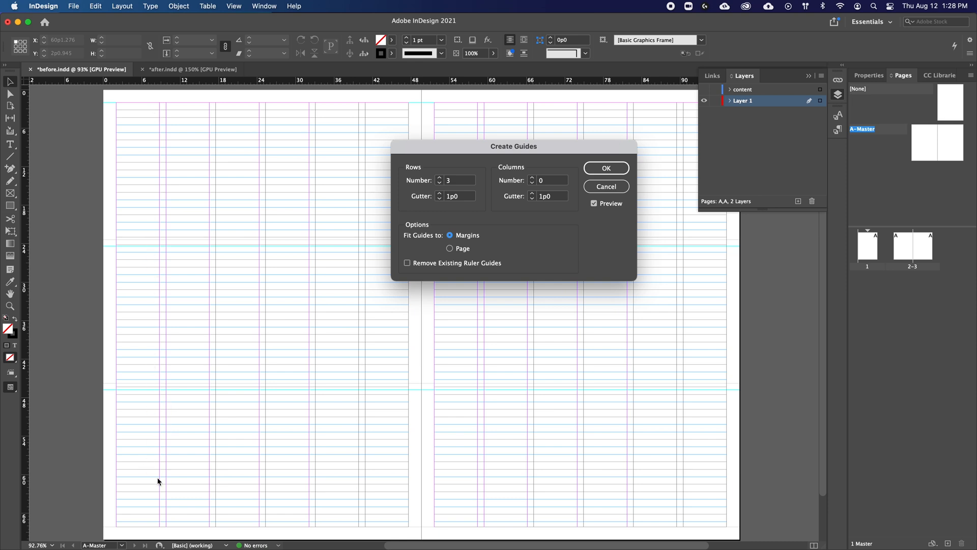
Step: Create guides for eight rows with a 1p0 gutter, fitted to the margins
{"action": "left_click", "coordinate": [439, 178]}
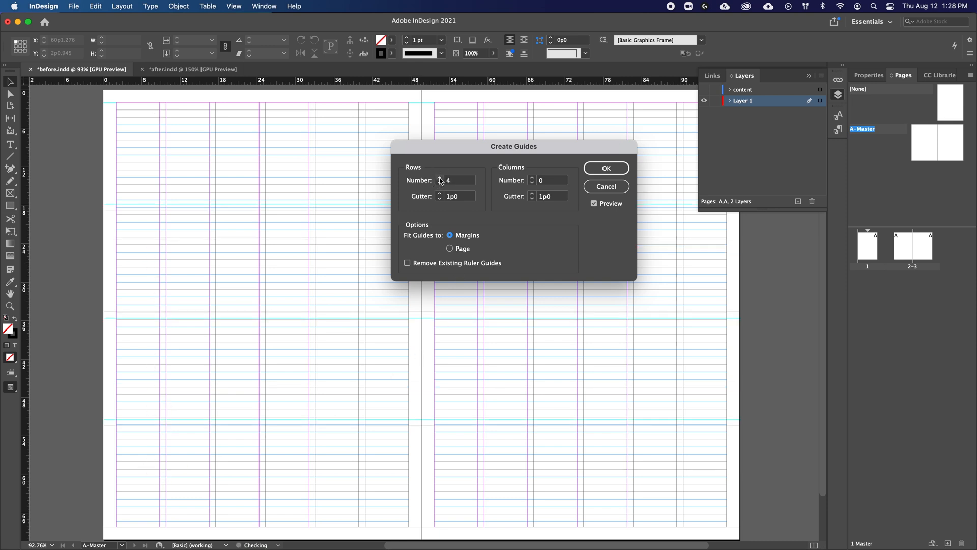
{"action": "left_click", "coordinate": [440, 178]}
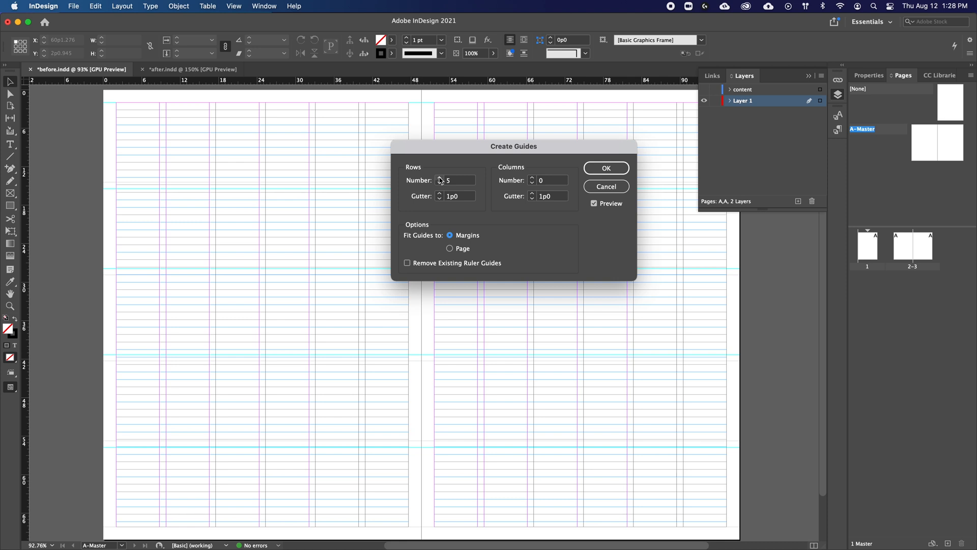
{"action": "left_click", "coordinate": [440, 178]}
{"action": "left_click", "coordinate": [439, 178]}
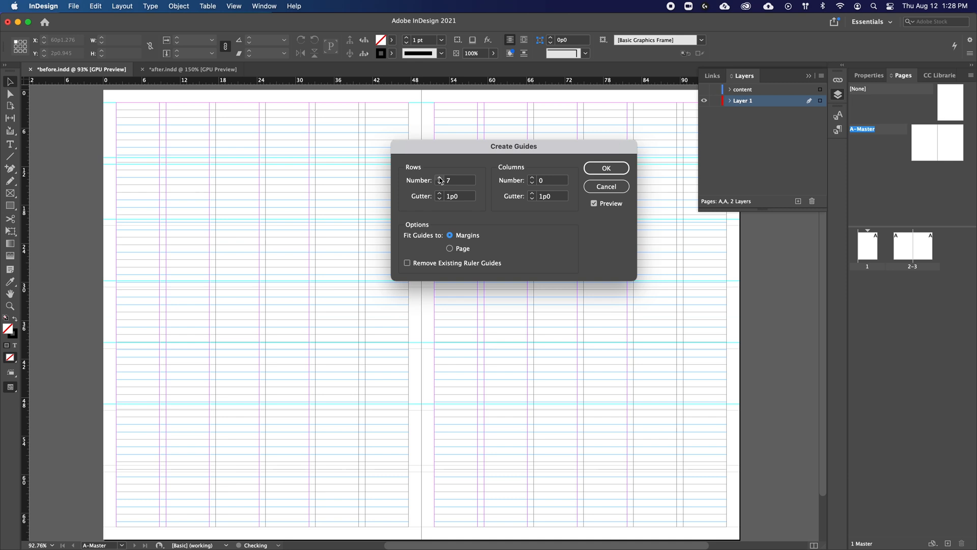
{"action": "left_click", "coordinate": [440, 178]}
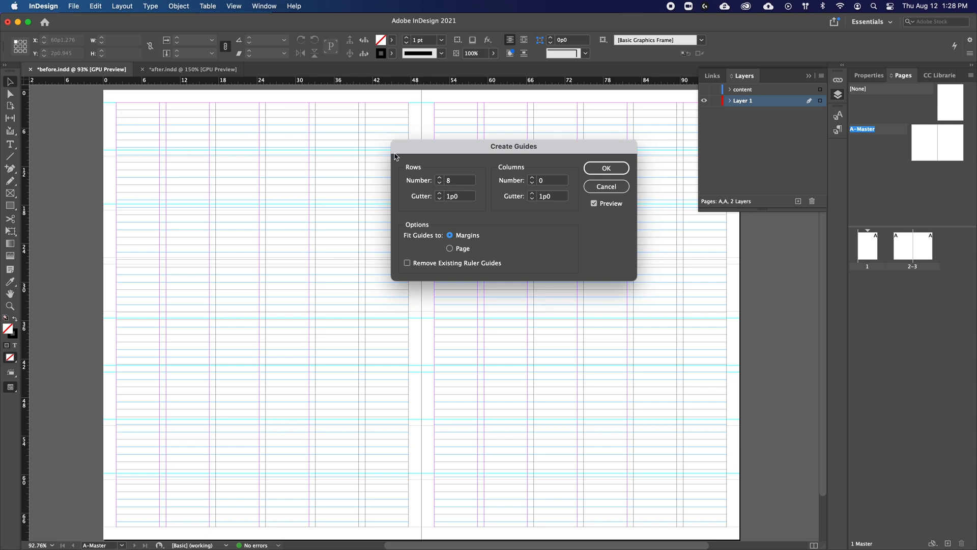
{"action": "left_click", "coordinate": [592, 171]}
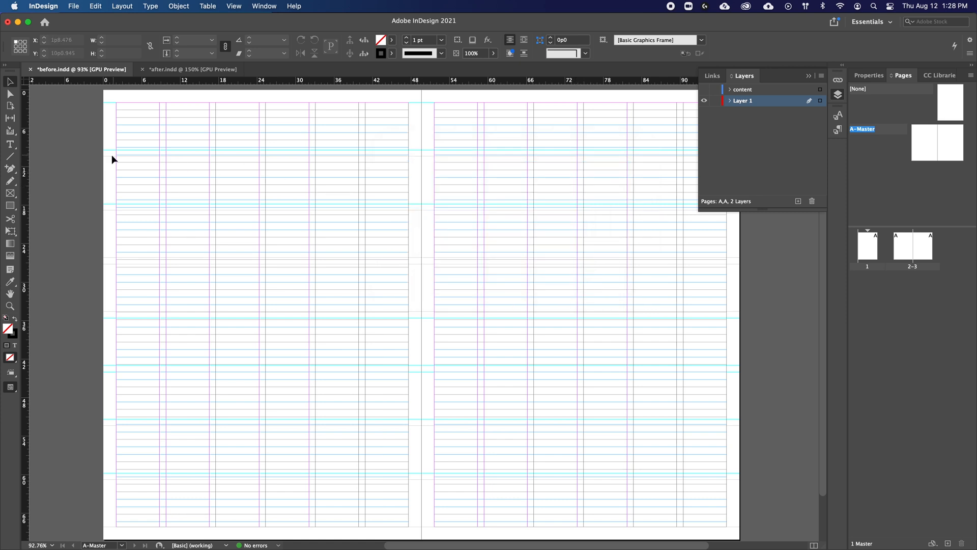
Step: Draw a rectangle about 45p7 by 7p0 from the left page's upper margin and give it a mid-grey fill without stroke
{"action": "left_click", "coordinate": [11, 205]}
{"action": "left_click_drag", "start_coordinate": [116, 102], "coordinate": [411, 148]}
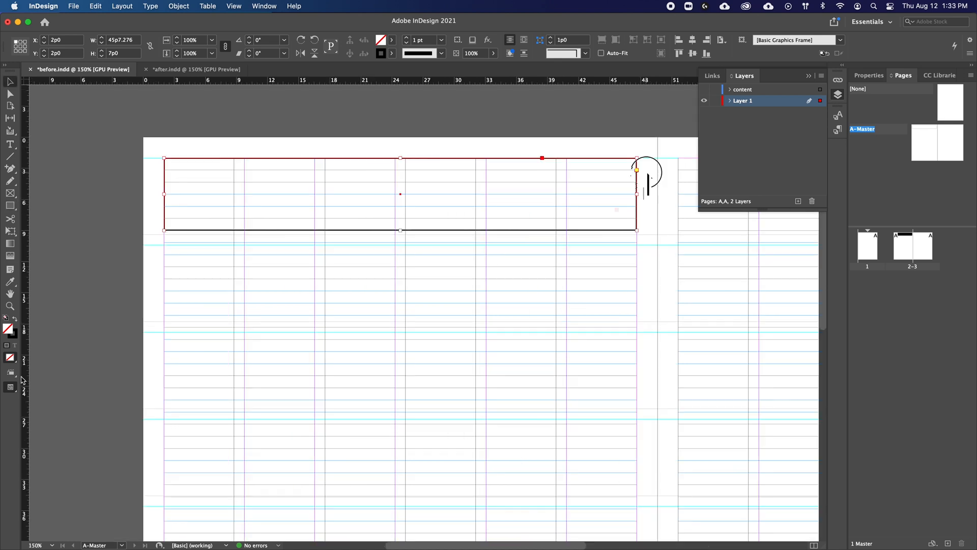
{"action": "left_click", "coordinate": [15, 319]}
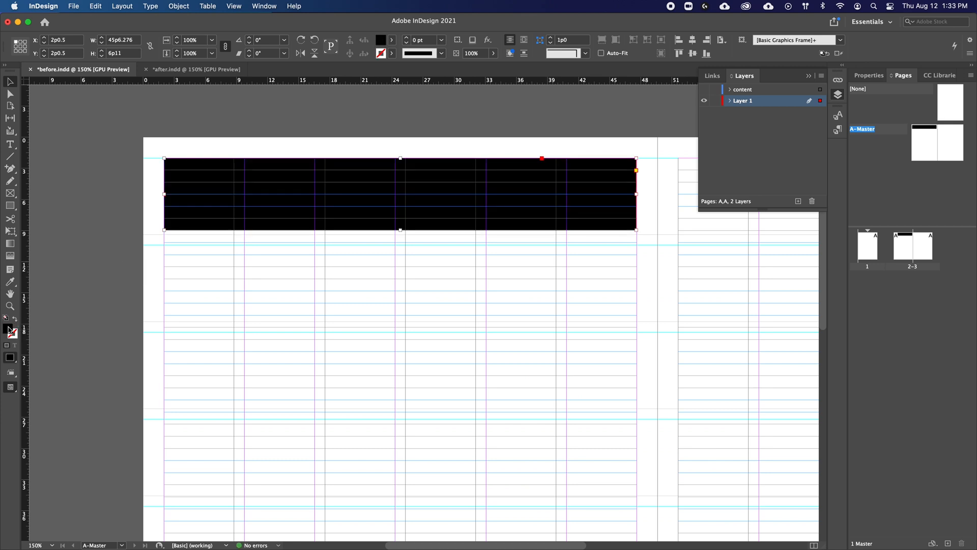
{"action": "double_click", "coordinate": [8, 328]}
{"action": "left_click", "coordinate": [515, 279]}
{"action": "left_click_drag", "start_coordinate": [374, 270], "coordinate": [352, 274]}
{"action": "left_click", "coordinate": [589, 211]}
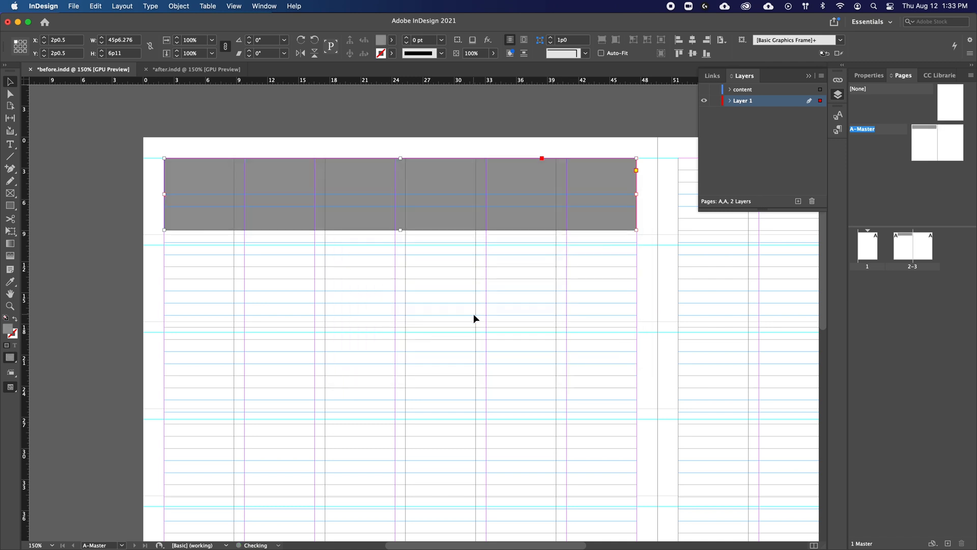
Step: Delete all guides on the master spread
{"action": "left_click", "coordinate": [231, 6]}
{"action": "mouse_move", "coordinate": [320, 241]}
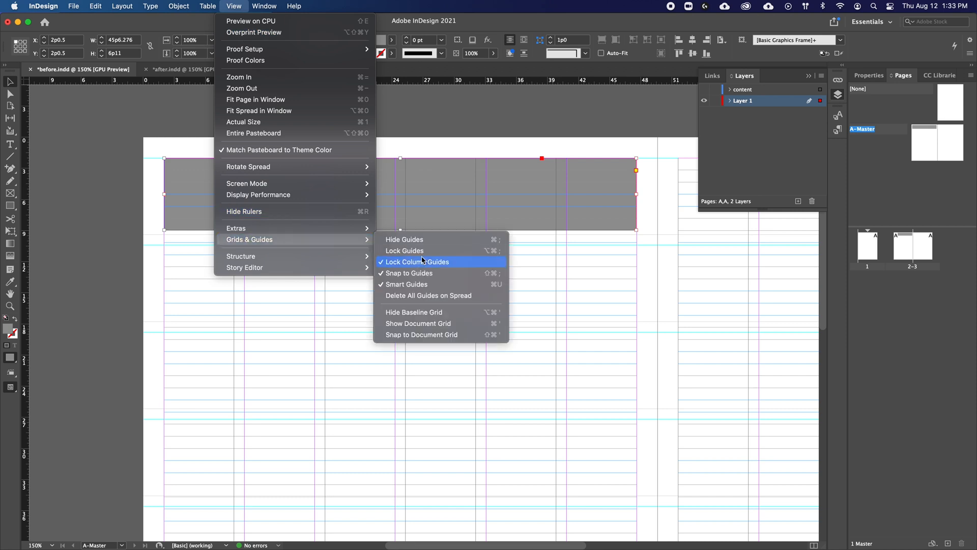
{"action": "left_click", "coordinate": [419, 294]}
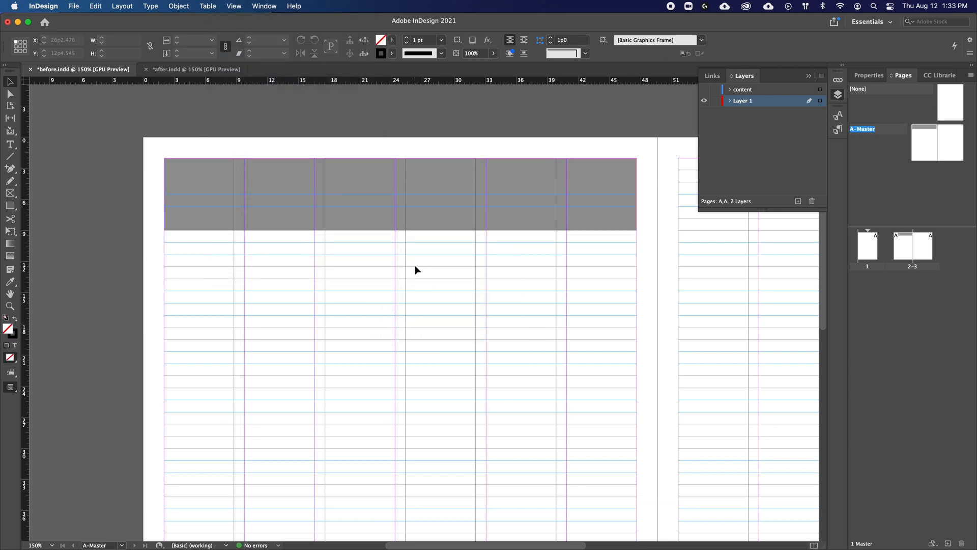
Step: Extend the grey rectangle's lower edge to a height of 6p11.5
{"action": "key", "text": "super+equal"}
{"action": "key", "text": "super+equal"}
{"action": "left_click_drag", "start_coordinate": [415, 265], "coordinate": [510, 456]}
{"action": "left_click_drag", "start_coordinate": [459, 414], "coordinate": [606, 406]}
{"action": "left_click", "coordinate": [615, 295]}
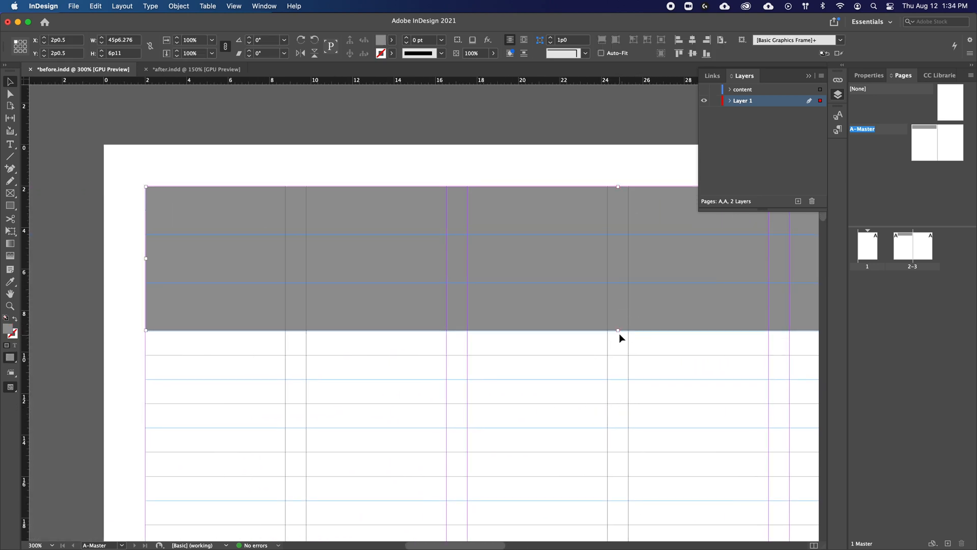
{"action": "left_click_drag", "start_coordinate": [619, 333], "coordinate": [619, 333]}
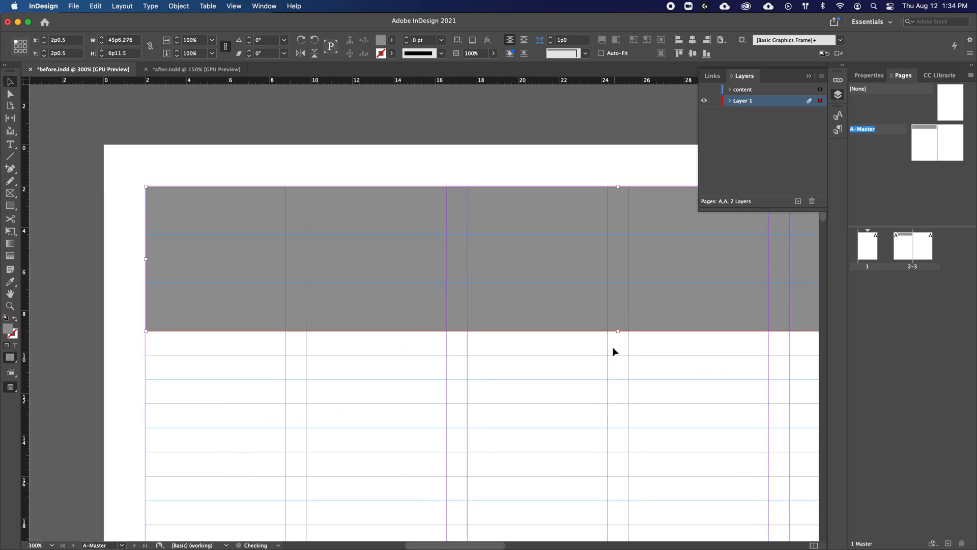
{"action": "left_click", "coordinate": [611, 347]}
{"action": "left_click_drag", "start_coordinate": [555, 450], "coordinate": [573, 468]}
Step: Align the grey rectangle to the top and left margins of the page, using Align to Margins
{"action": "left_click", "coordinate": [280, 286]}
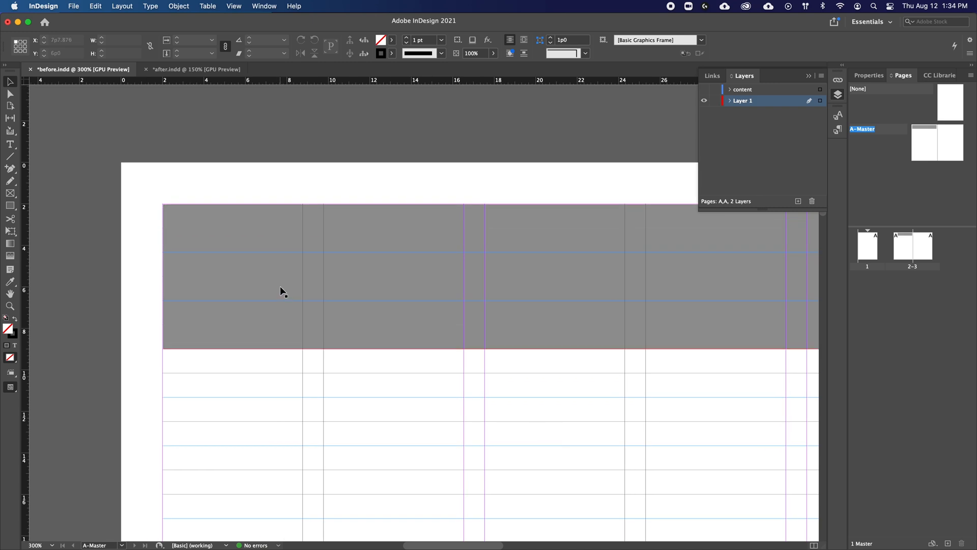
{"action": "left_click", "coordinate": [679, 53]}
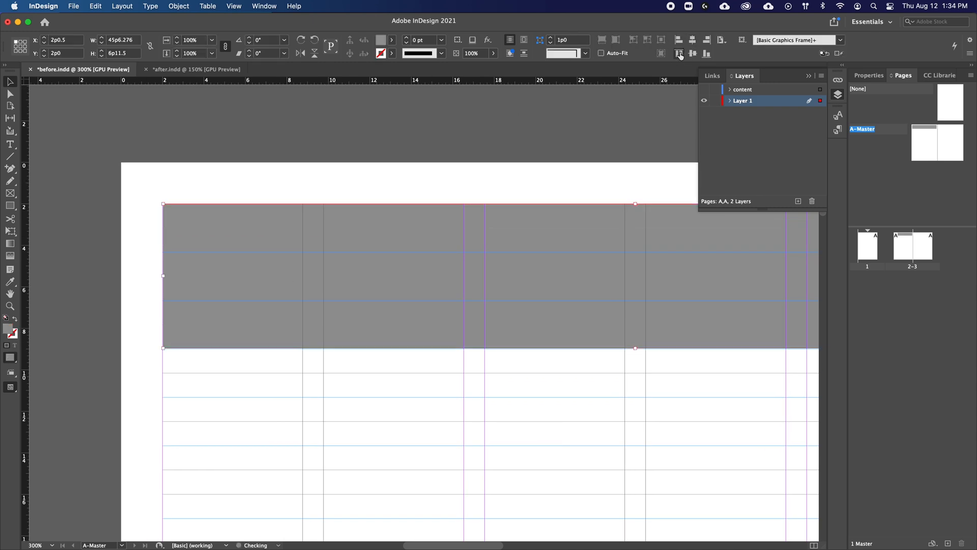
{"action": "left_click", "coordinate": [678, 40]}
{"action": "left_click", "coordinate": [721, 40]}
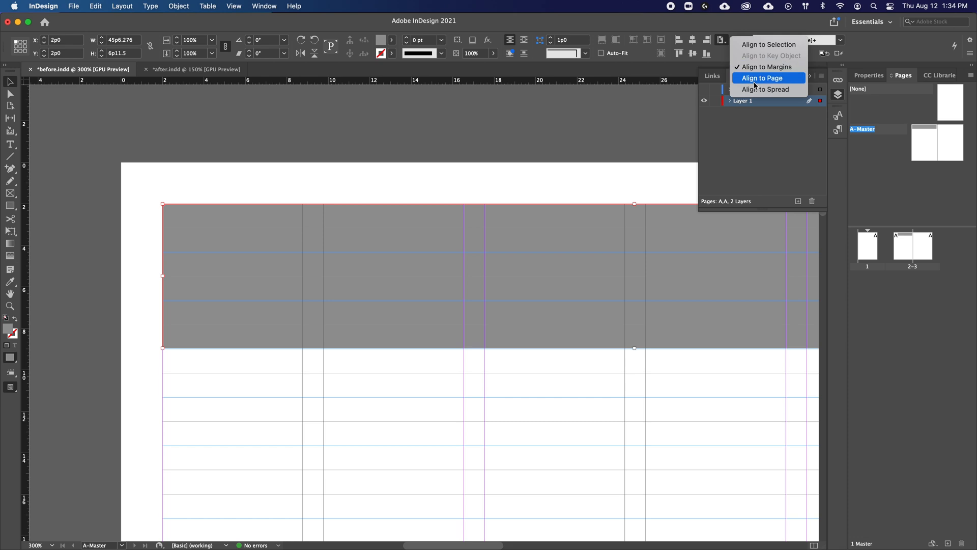
{"action": "left_click", "coordinate": [683, 44]}
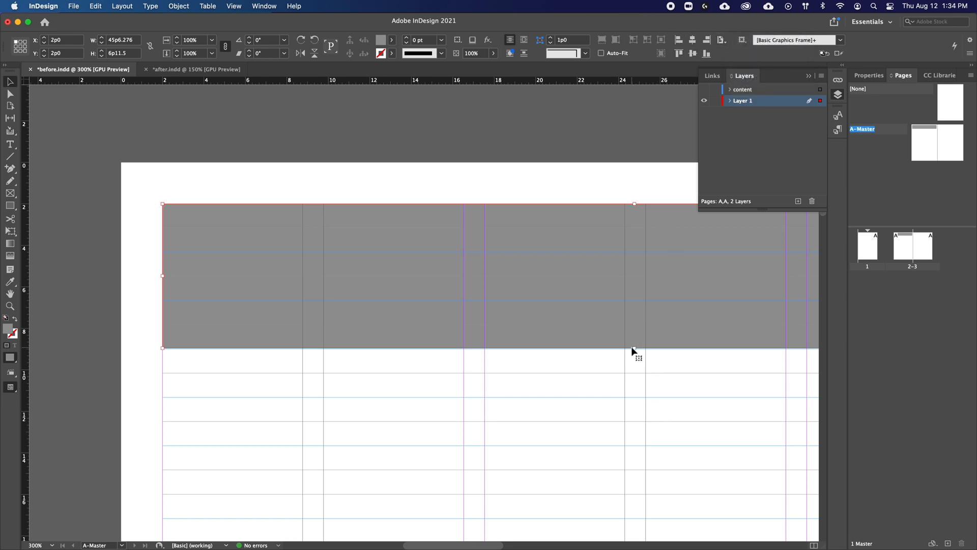
Step: Extend the grey rectangle's lower edge to the baseline at 7p0 height and its right edge to the page margin
{"action": "left_click", "coordinate": [519, 378]}
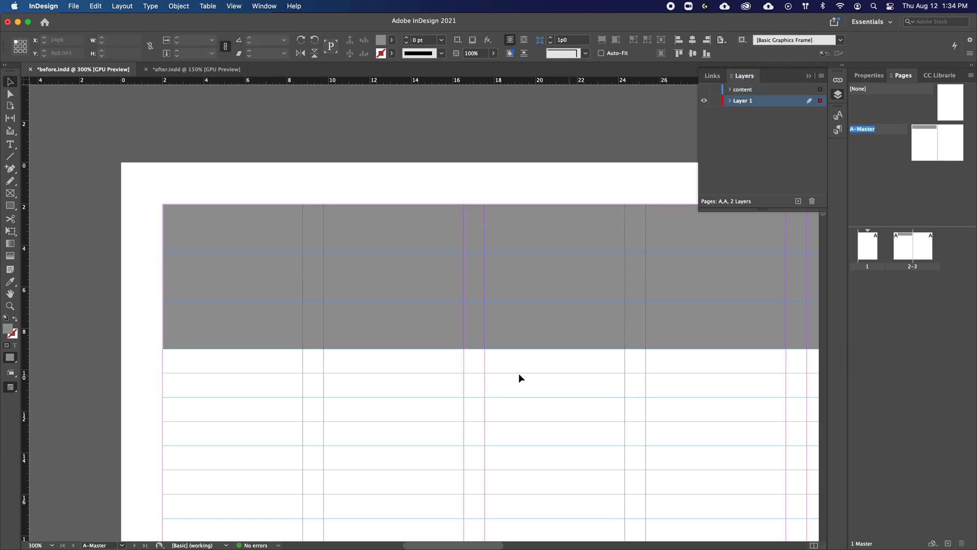
{"action": "left_click", "coordinate": [227, 334]}
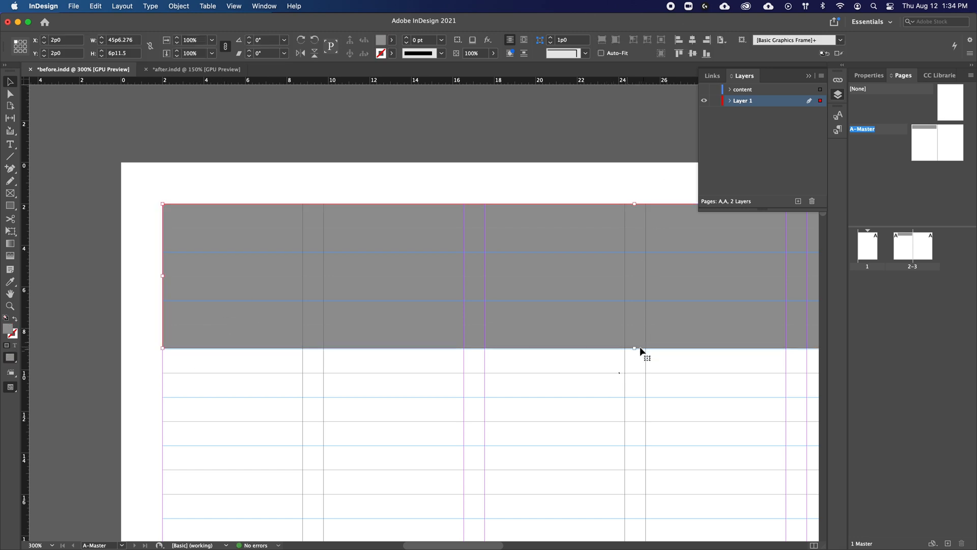
{"action": "left_click_drag", "start_coordinate": [635, 348], "coordinate": [612, 273]}
{"action": "left_click", "coordinate": [637, 365]}
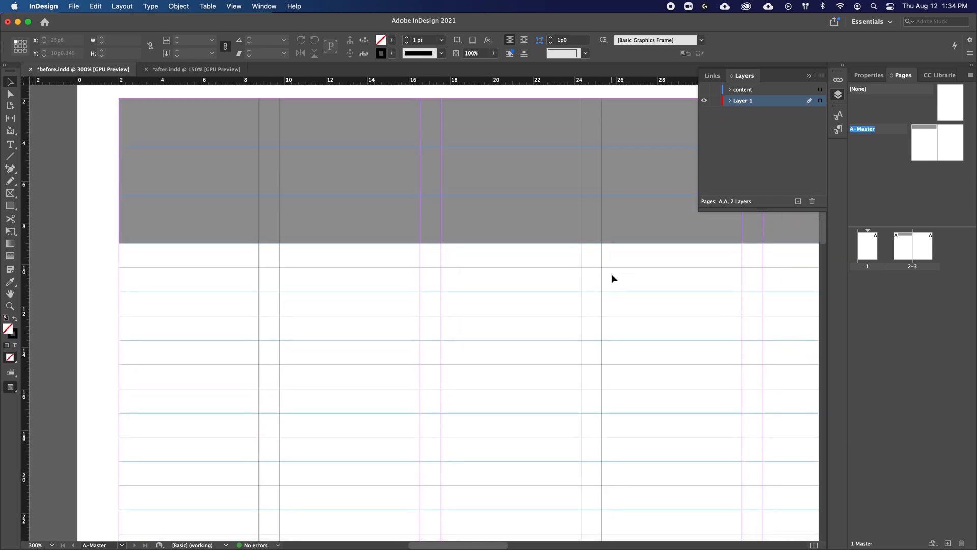
{"action": "key", "text": "super+minus"}
{"action": "key", "text": "super+minus"}
{"action": "left_click_drag", "start_coordinate": [475, 312], "coordinate": [387, 262]}
{"action": "left_click", "coordinate": [646, 170]}
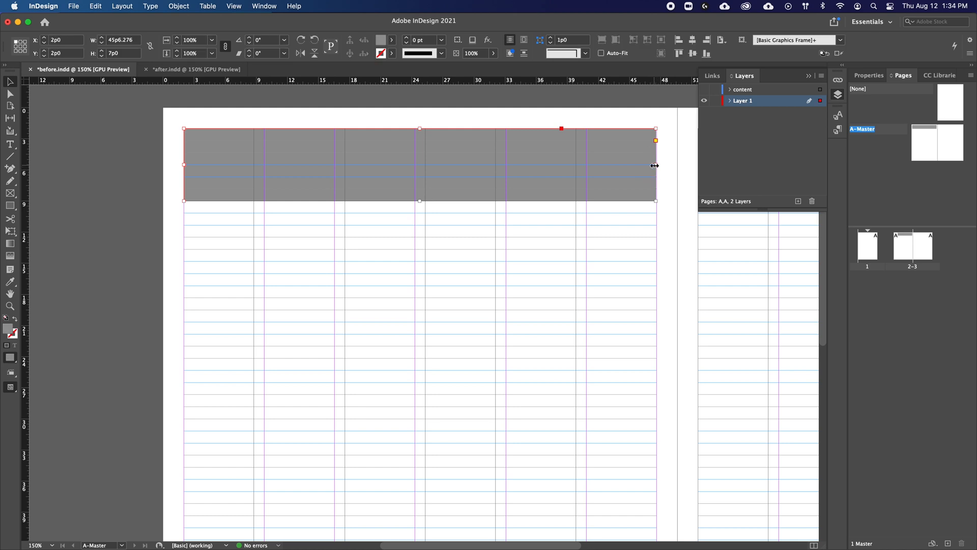
{"action": "left_click", "coordinate": [452, 257]}
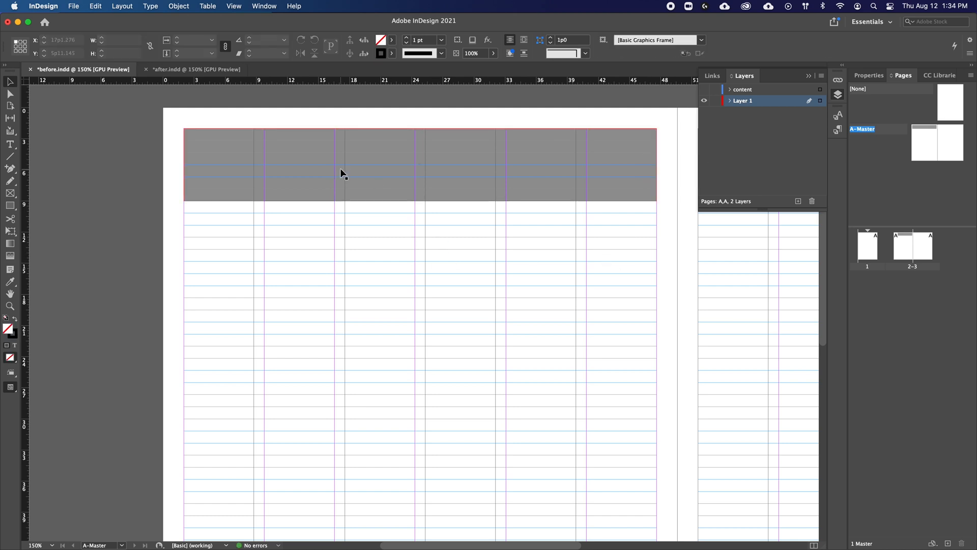
Step: Duplicate the grey rectangle straight down to Y 10p2, leaving one baseline line as the gap between the two blocks
{"action": "left_click_drag", "start_coordinate": [340, 168], "coordinate": [338, 253]}
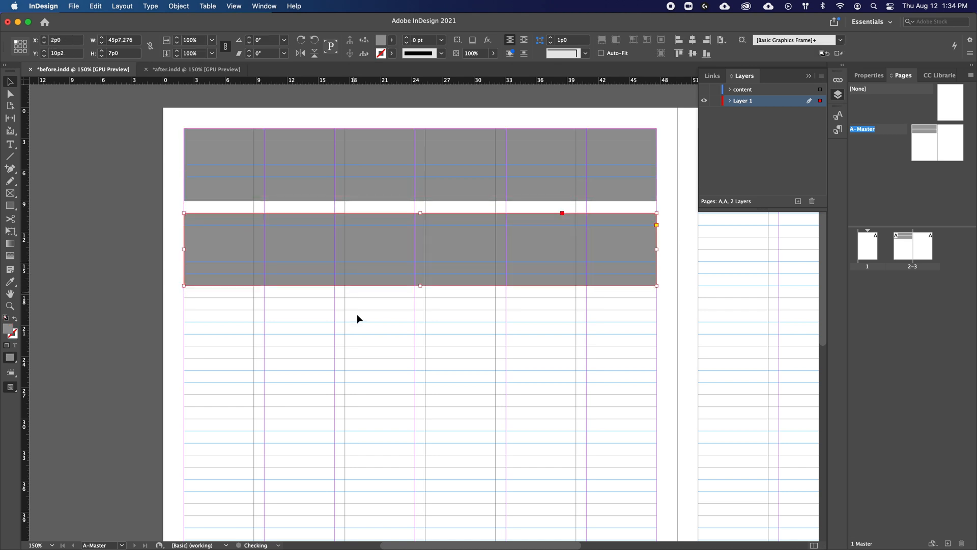
{"action": "left_click", "coordinate": [355, 318]}
{"action": "left_click", "coordinate": [365, 255]}
{"action": "left_click", "coordinate": [319, 261]}
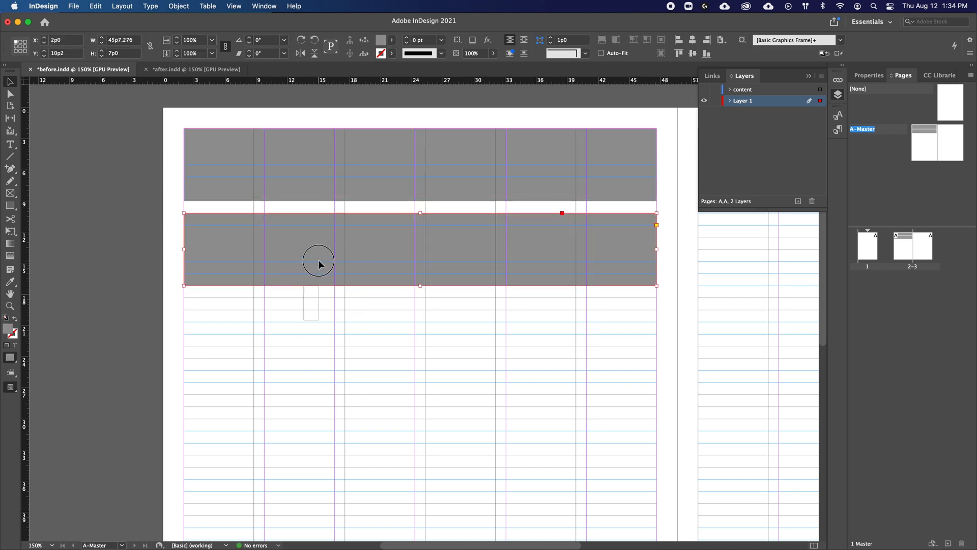
{"action": "left_click", "coordinate": [240, 324]}
{"action": "left_click_drag", "start_coordinate": [240, 324], "coordinate": [349, 193]}
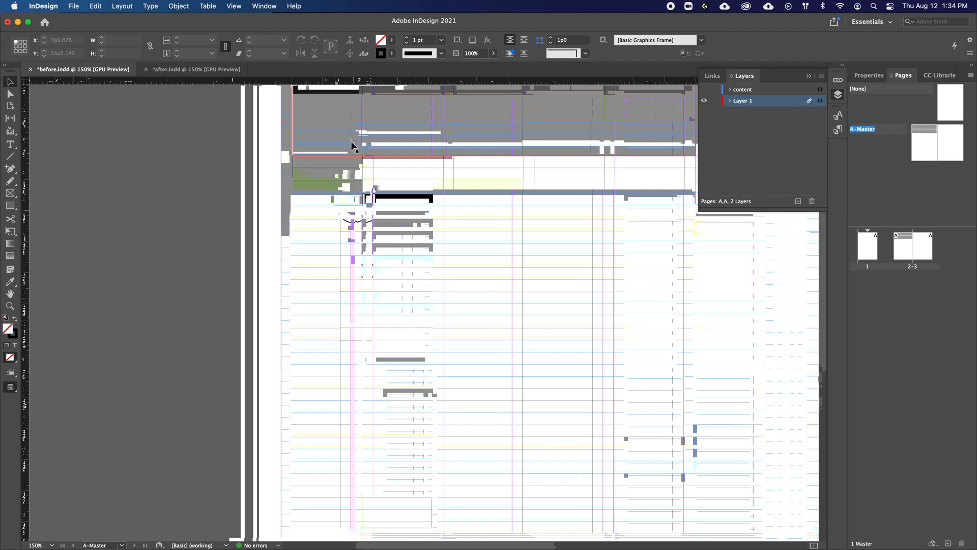
{"action": "left_click", "coordinate": [341, 299], "text": "super"}
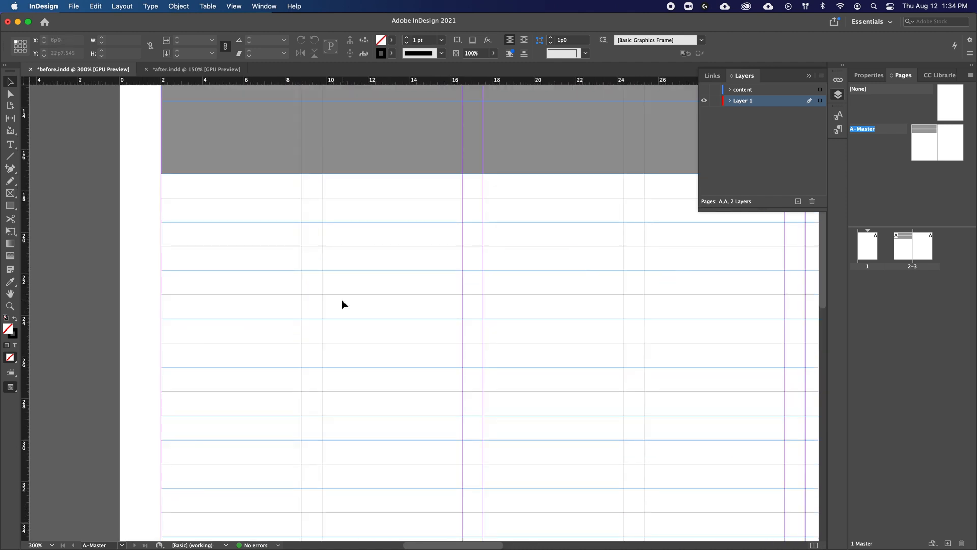
{"action": "left_click_drag", "start_coordinate": [358, 246], "coordinate": [367, 333]}
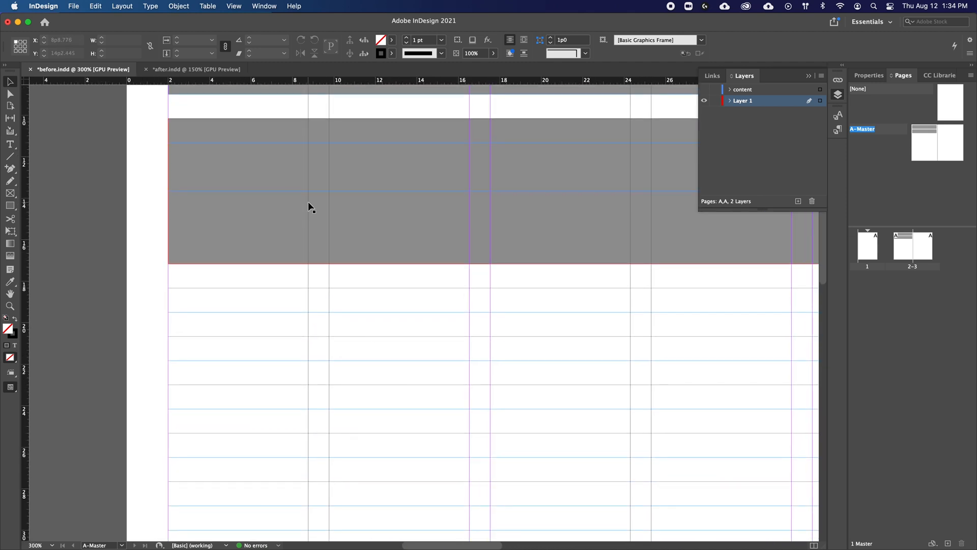
Step: Duplicate the lowest grey block straight down twice, to Y 18p4 and Y 26p6, keeping one baseline line as the gap
{"action": "left_click_drag", "start_coordinate": [308, 205], "coordinate": [307, 373]}
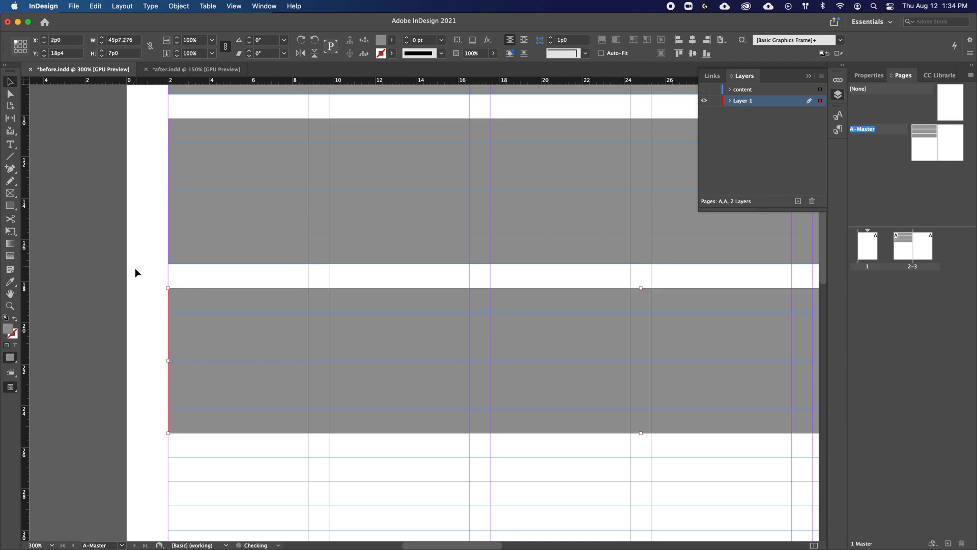
{"action": "left_click", "coordinate": [135, 273]}
{"action": "scroll", "coordinate": [154, 377], "scroll_direction": "down", "scroll_amount": 10}
{"action": "left_click_drag", "start_coordinate": [248, 159], "coordinate": [243, 330]}
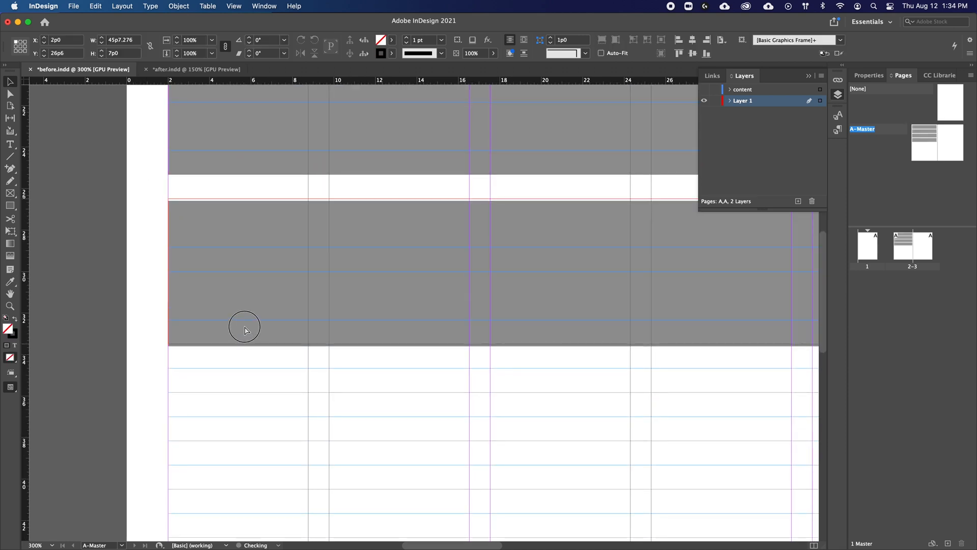
{"action": "left_click", "coordinate": [243, 407]}
{"action": "left_click_drag", "start_coordinate": [243, 407], "coordinate": [200, 226]}
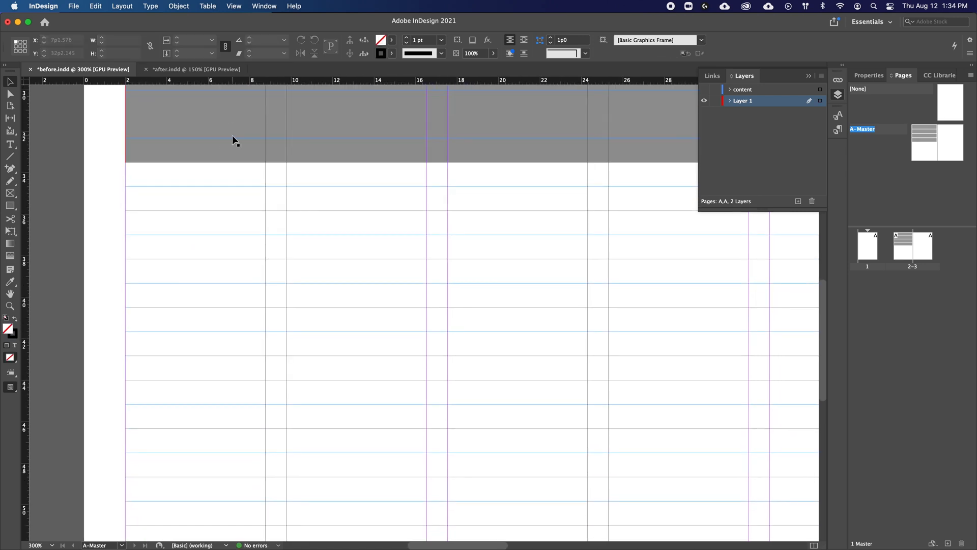
Step: Duplicate the grey block four more times down the page, the last at Y 59p2, with one-line gaps between the blocks
{"action": "left_click_drag", "start_coordinate": [232, 136], "coordinate": [239, 305]}
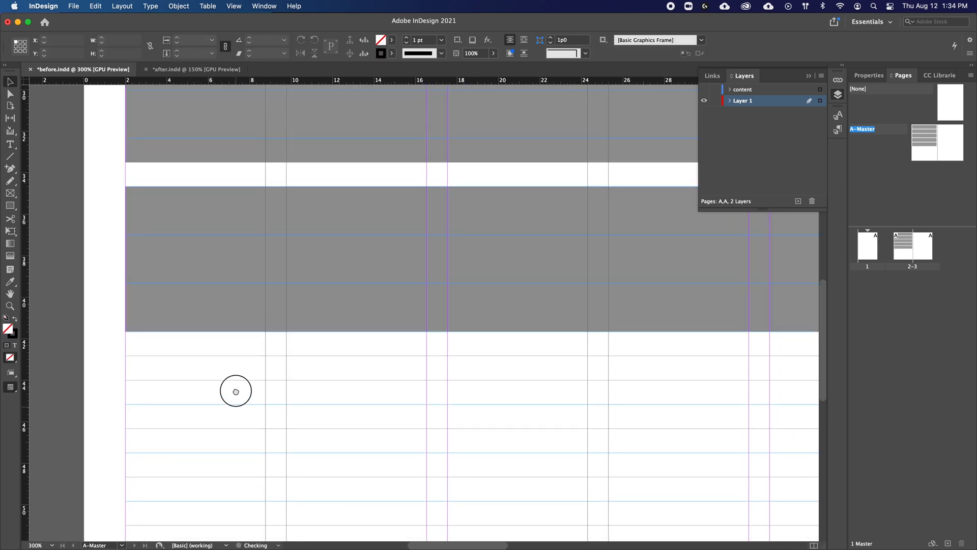
{"action": "left_click_drag", "start_coordinate": [236, 391], "coordinate": [229, 234]}
{"action": "left_click_drag", "start_coordinate": [250, 164], "coordinate": [252, 332]}
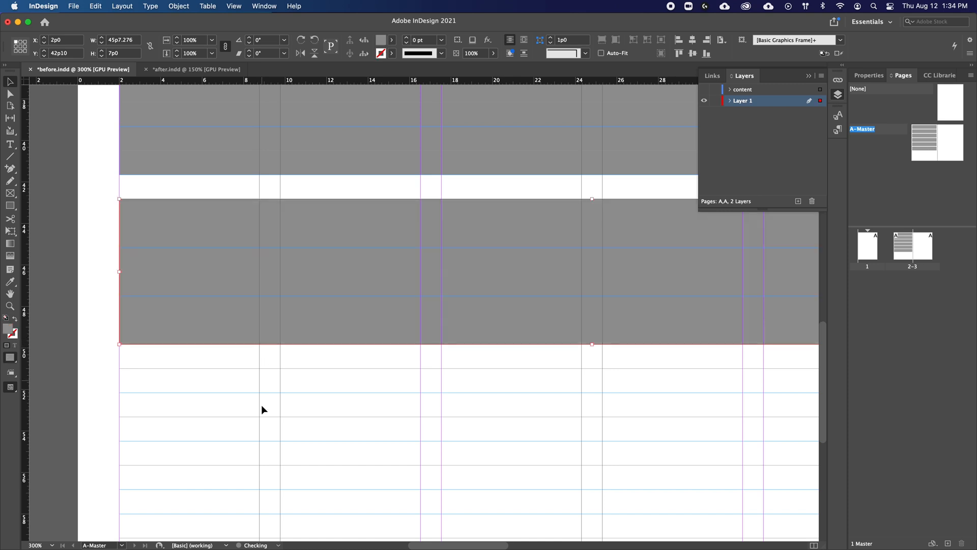
{"action": "left_click_drag", "start_coordinate": [262, 410], "coordinate": [258, 234]}
{"action": "left_click_drag", "start_coordinate": [270, 170], "coordinate": [268, 338]}
{"action": "left_click_drag", "start_coordinate": [262, 392], "coordinate": [256, 241]}
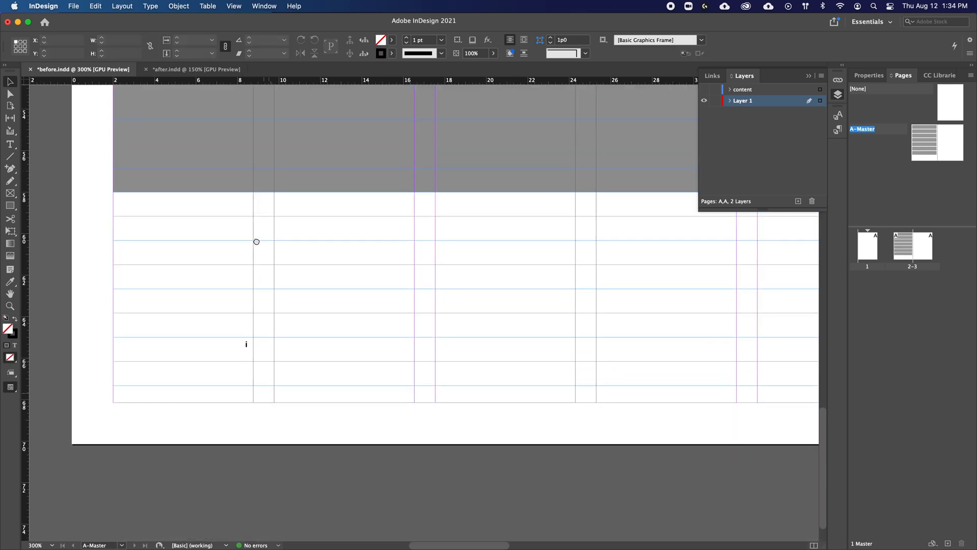
{"action": "left_click_drag", "start_coordinate": [273, 166], "coordinate": [267, 338]}
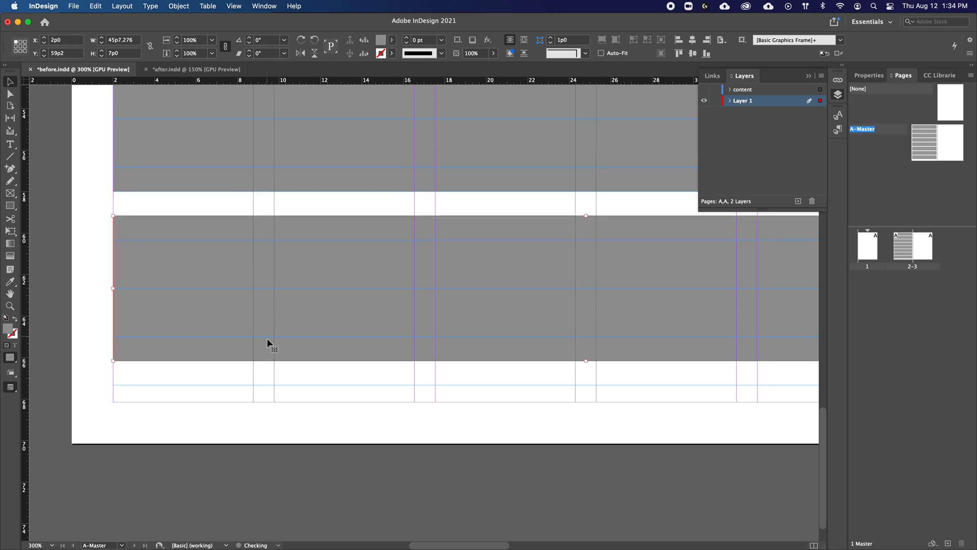
Step: Collapse the Layers panel and check how the grey blocks fill the left master page and the space remaining above the bottom margin
{"action": "left_click", "coordinate": [297, 412]}
{"action": "key", "text": "super+minus"}
{"action": "key", "text": "super+minus"}
{"action": "key", "text": "super+minus"}
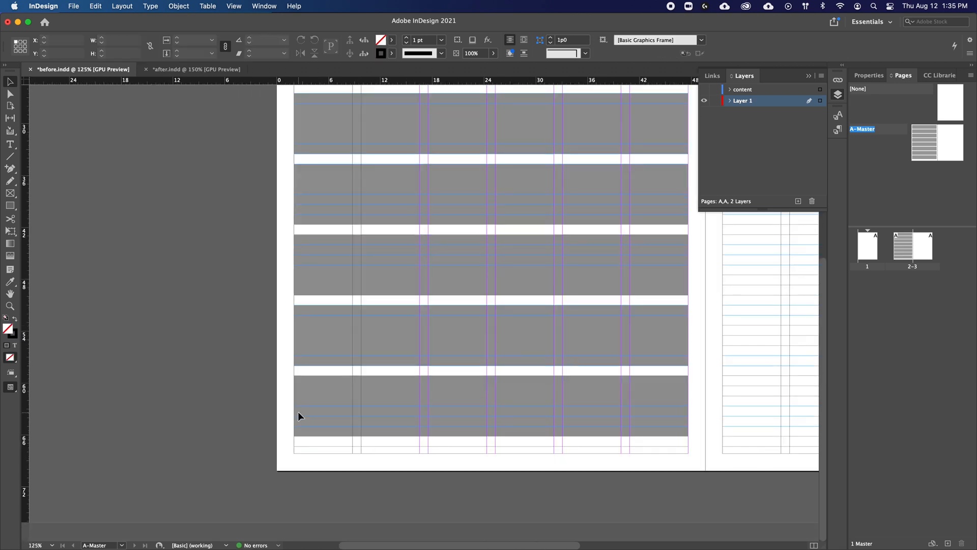
{"action": "key", "text": "super+minus"}
{"action": "scroll", "coordinate": [382, 380], "scroll_direction": "right", "scroll_amount": 3}
{"action": "key", "text": "super+0"}
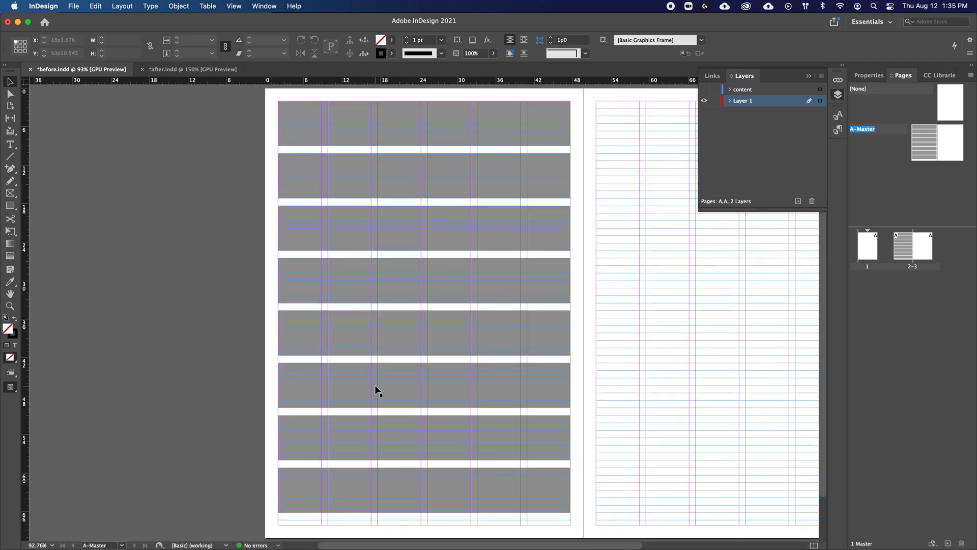
{"action": "left_click", "coordinate": [808, 76]}
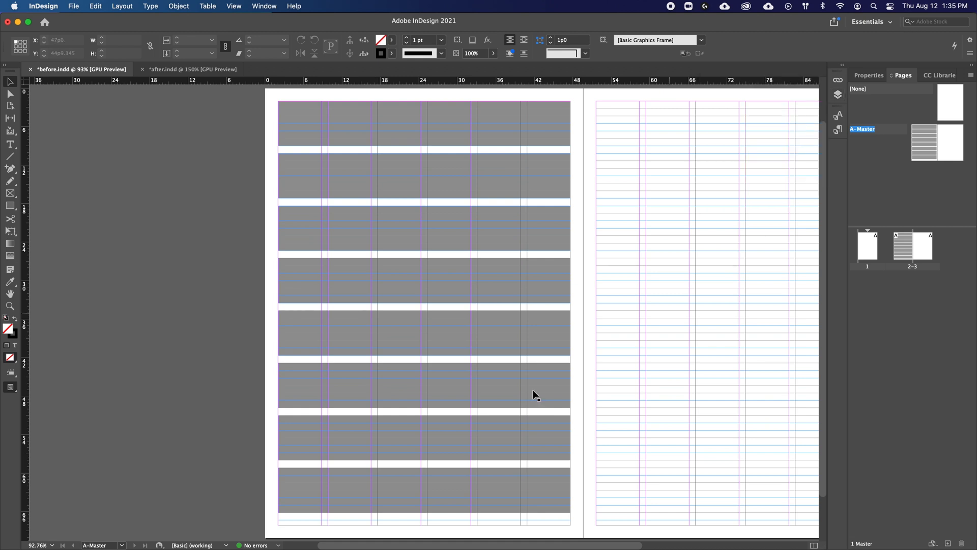
{"action": "scroll", "coordinate": [534, 395], "scroll_direction": "down", "scroll_amount": 1}
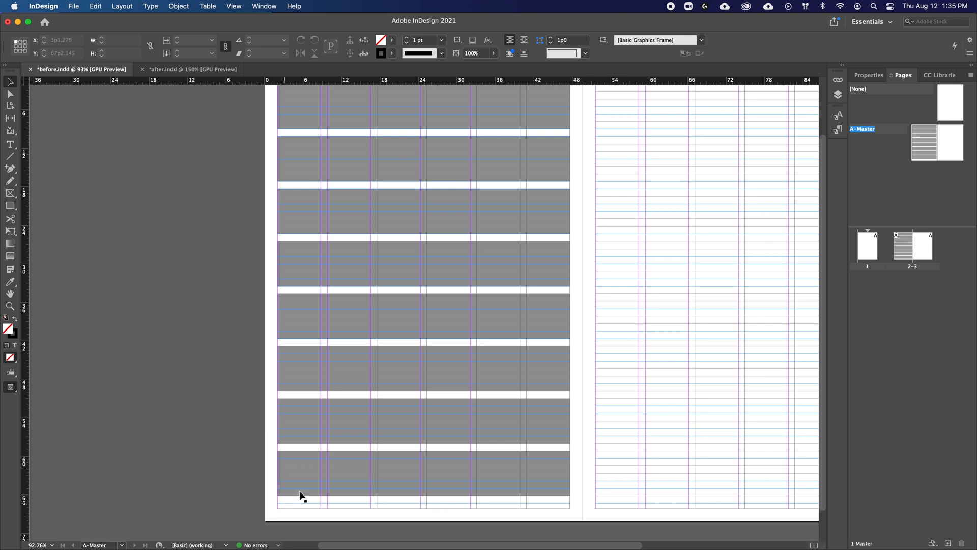
{"action": "key", "text": "super+minus"}
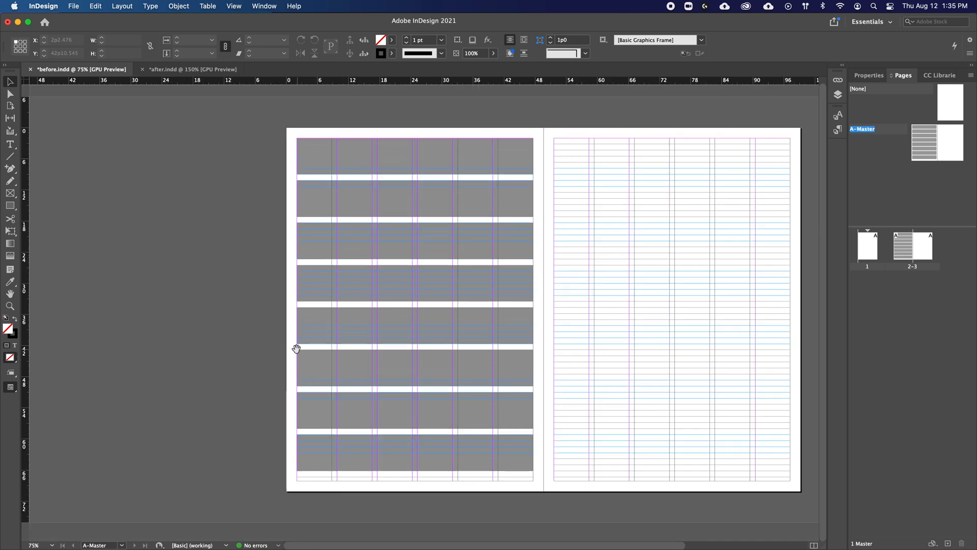
Step: Select all eight grey blocks and nudge them down to Y 2p8 in preview mode, centring them by eye on the page height
{"action": "left_click_drag", "start_coordinate": [258, 147], "coordinate": [433, 464]}
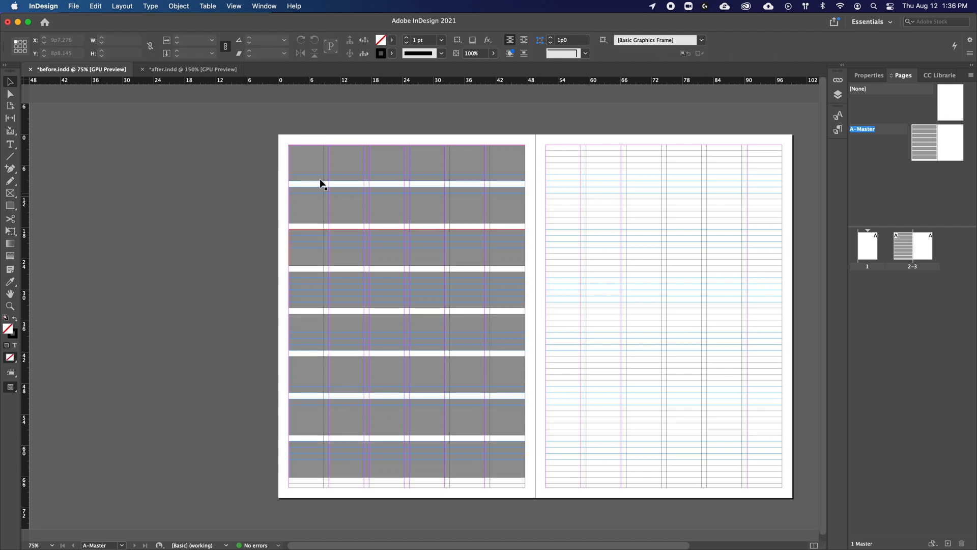
{"action": "left_click_drag", "start_coordinate": [267, 151], "coordinate": [443, 458]}
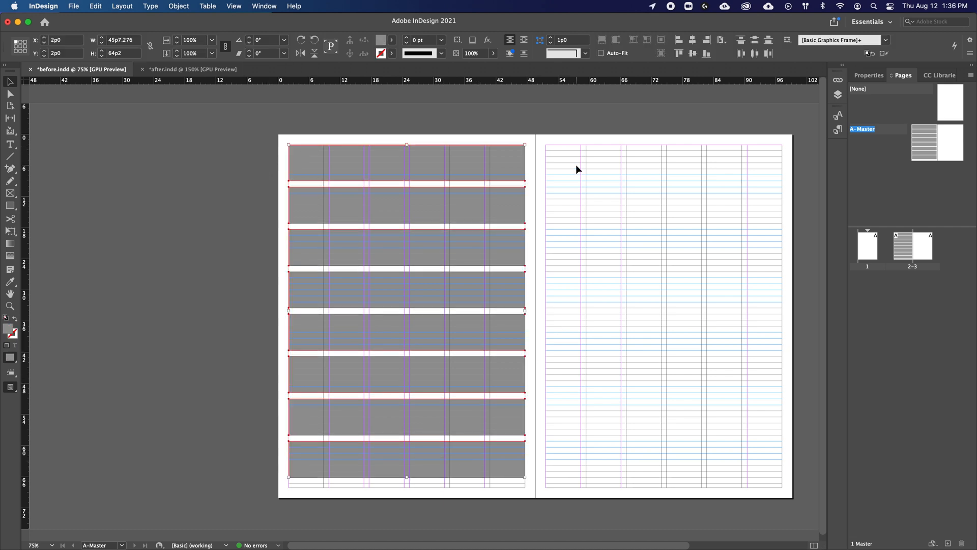
{"action": "key", "text": "w"}
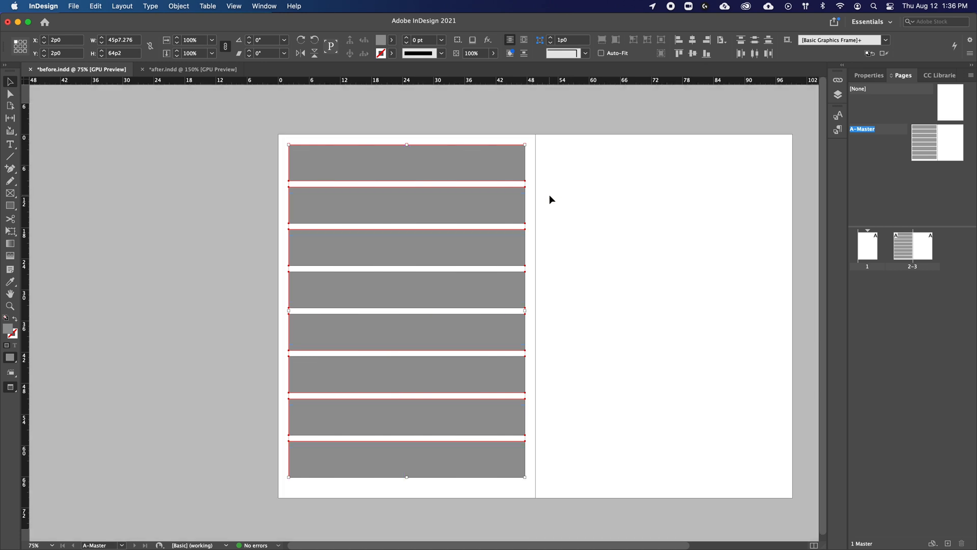
{"action": "key", "text": "shift+Down"}
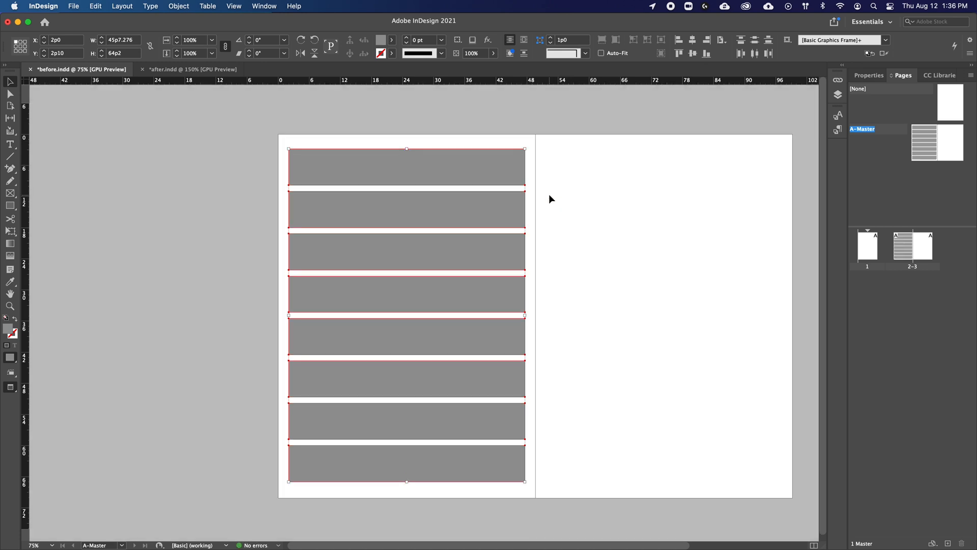
{"action": "key", "text": "Up"}
{"action": "key", "text": "Up"}
{"action": "key", "text": "Up"}
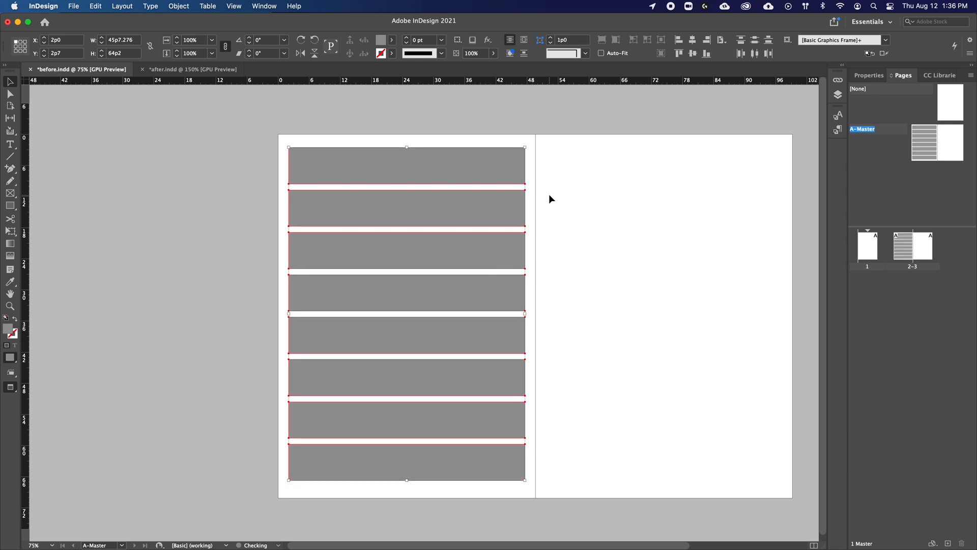
{"action": "key", "text": "Down"}
{"action": "key", "text": "Down"}
{"action": "key", "text": "Up"}
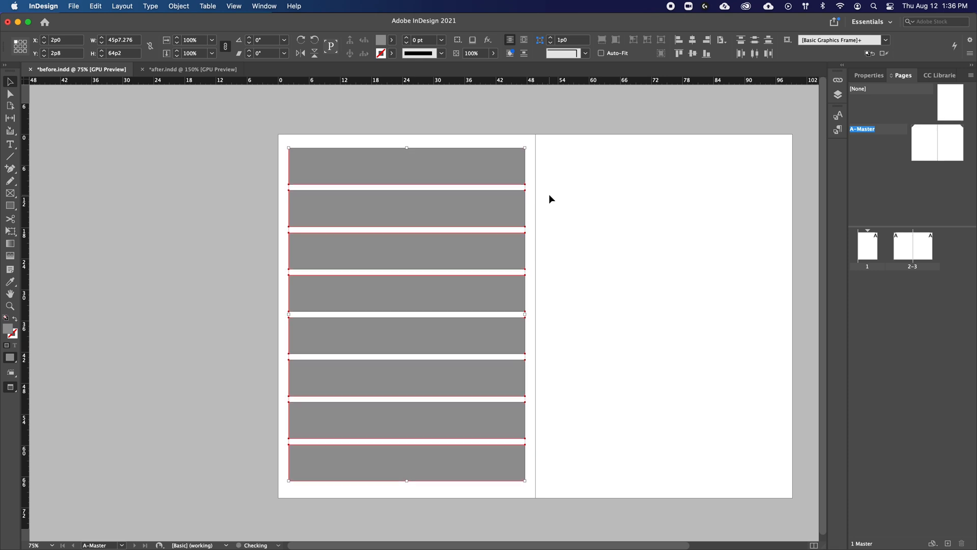
{"action": "left_click", "coordinate": [198, 255]}
{"action": "key", "text": "w"}
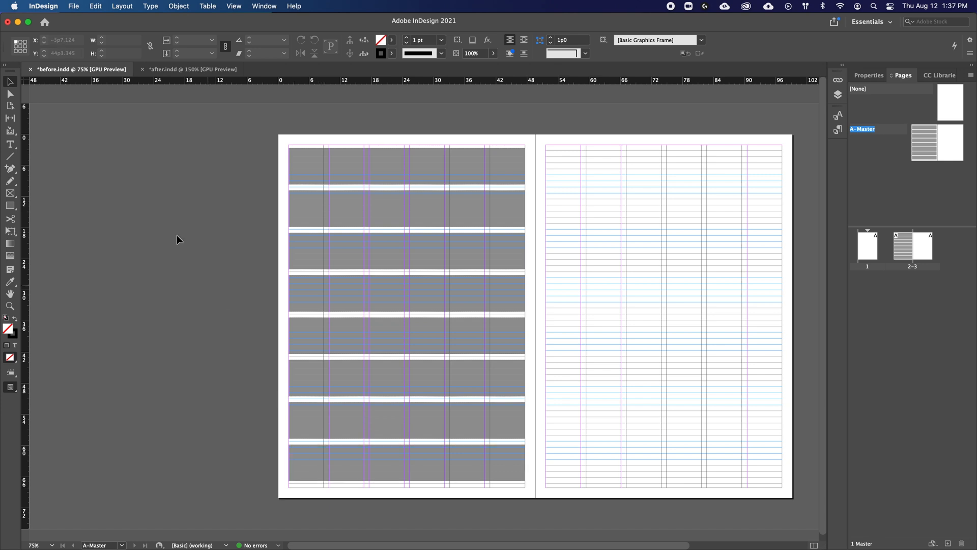
Step: Select both pages of the A-Master spread and switch the ruler units from picas to points
{"action": "left_click", "coordinate": [914, 144]}
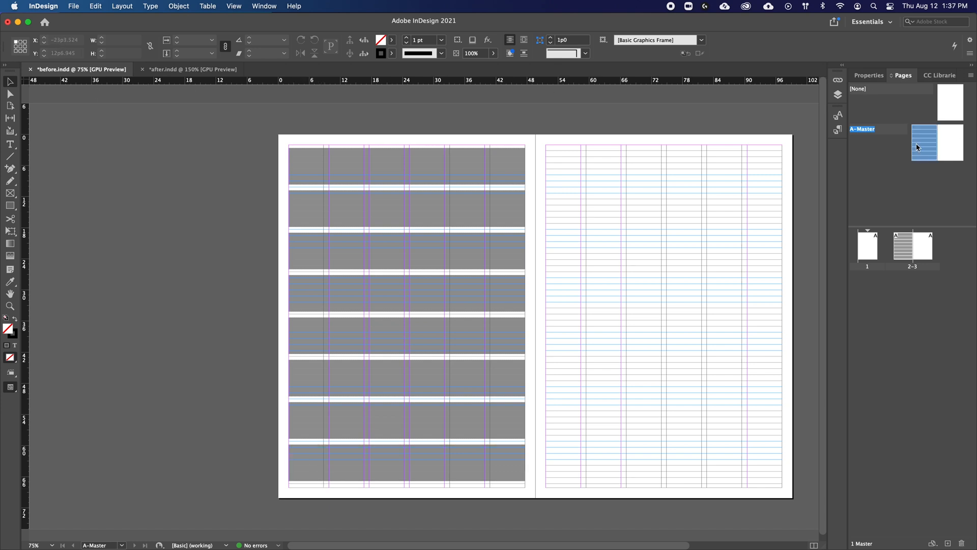
{"action": "left_click", "coordinate": [952, 148], "text": "shift"}
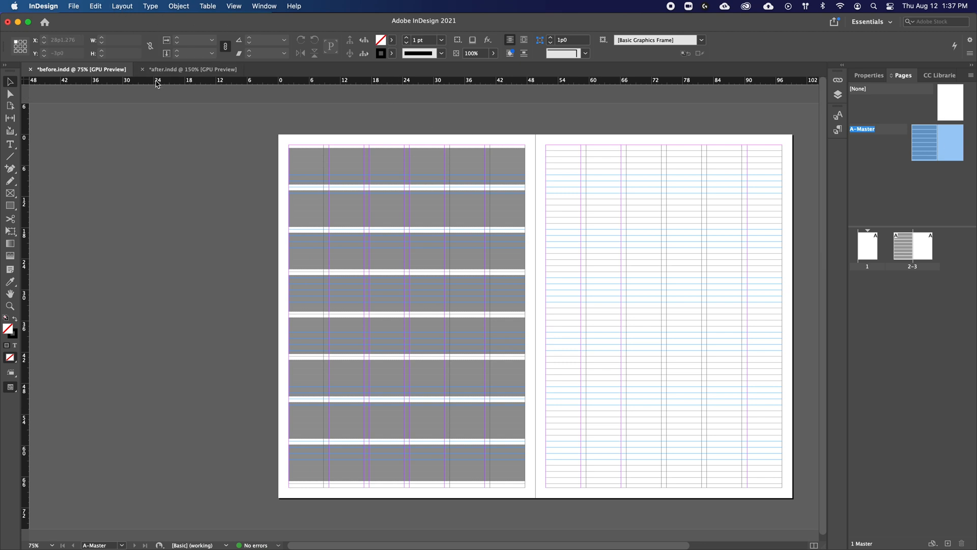
{"action": "key", "text": "super+equal"}
{"action": "key", "text": "super+equal"}
{"action": "key", "text": "super+equal"}
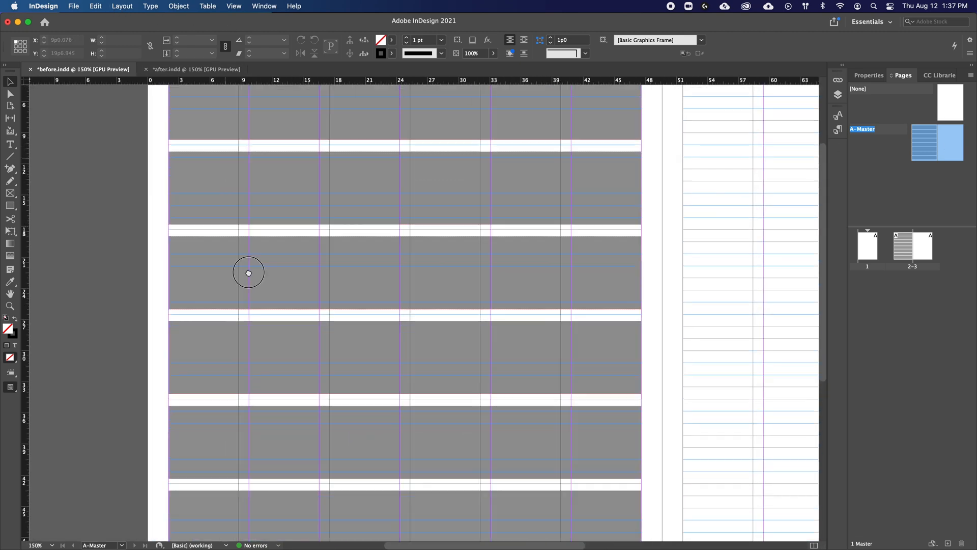
{"action": "scroll", "coordinate": [246, 270], "scroll_direction": "up", "scroll_amount": 5}
{"action": "scroll", "coordinate": [246, 270], "scroll_direction": "left", "scroll_amount": 2}
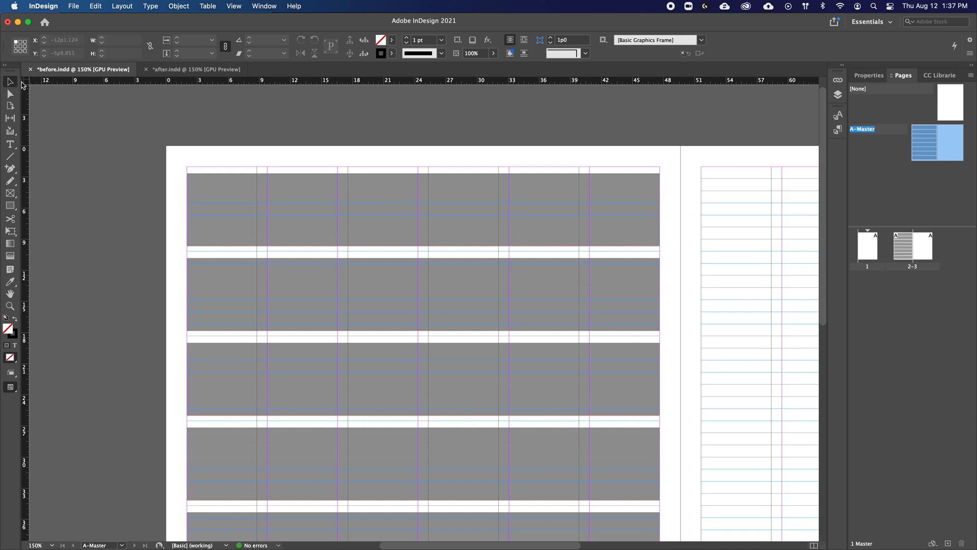
{"action": "right_click", "coordinate": [25, 84]}
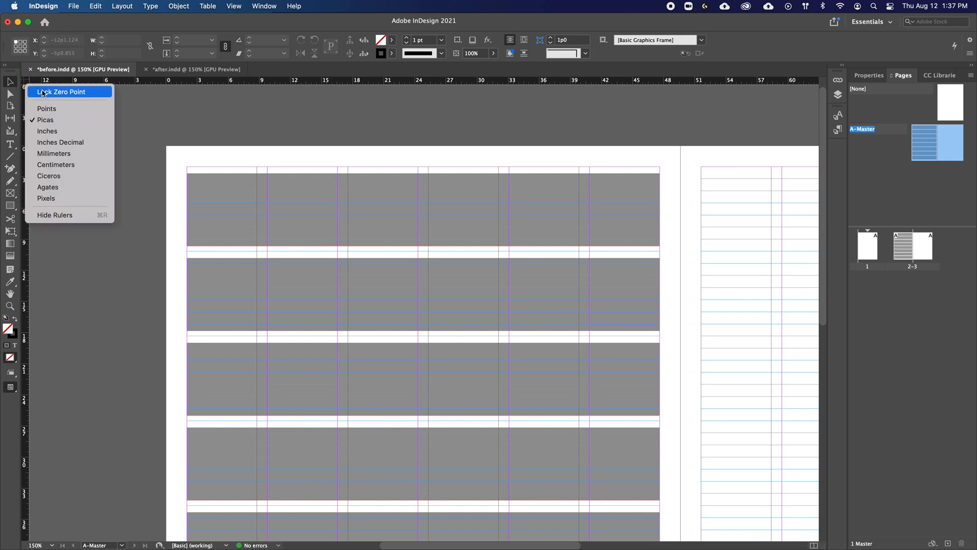
{"action": "left_click", "coordinate": [60, 108]}
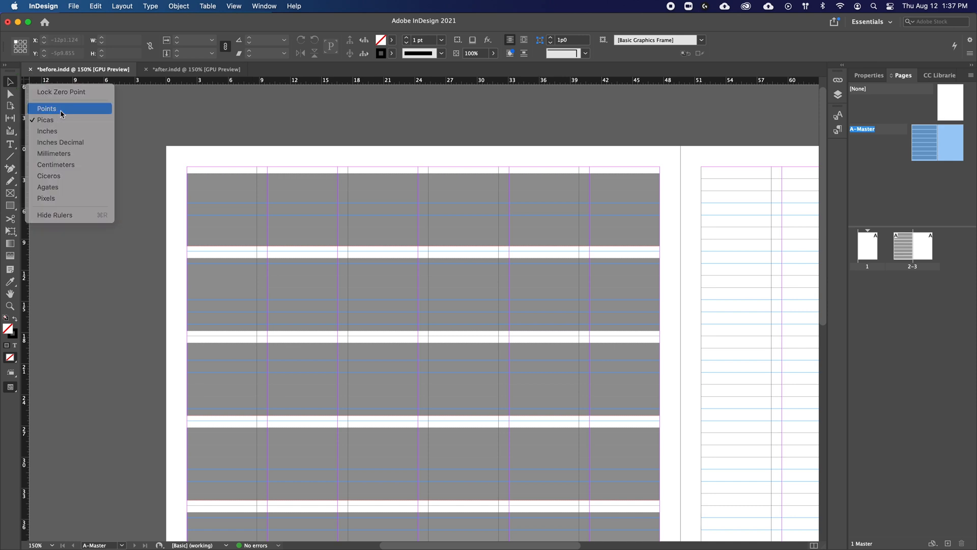
Step: Set the top margin of both master pages to 32 pt in Margins and Columns
{"action": "left_click", "coordinate": [122, 6]}
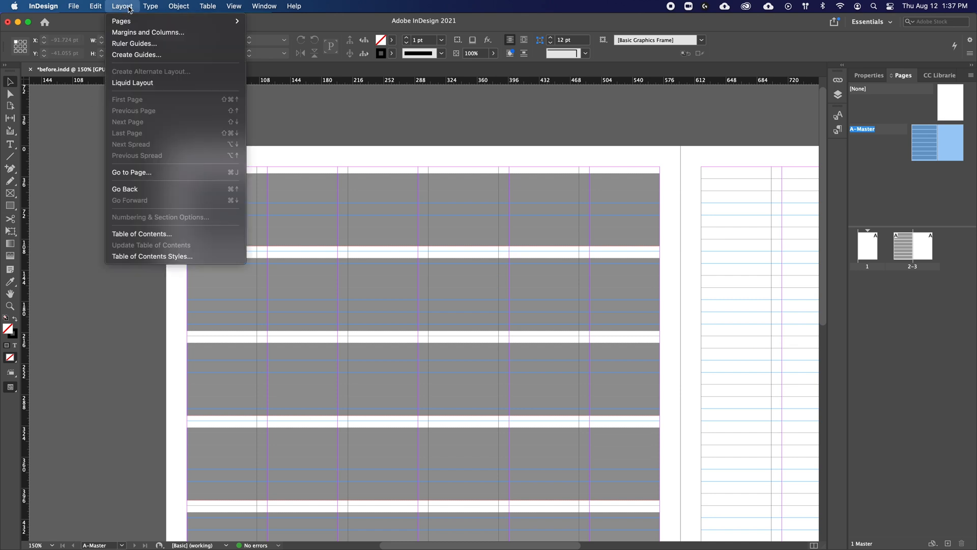
{"action": "left_click", "coordinate": [129, 32]}
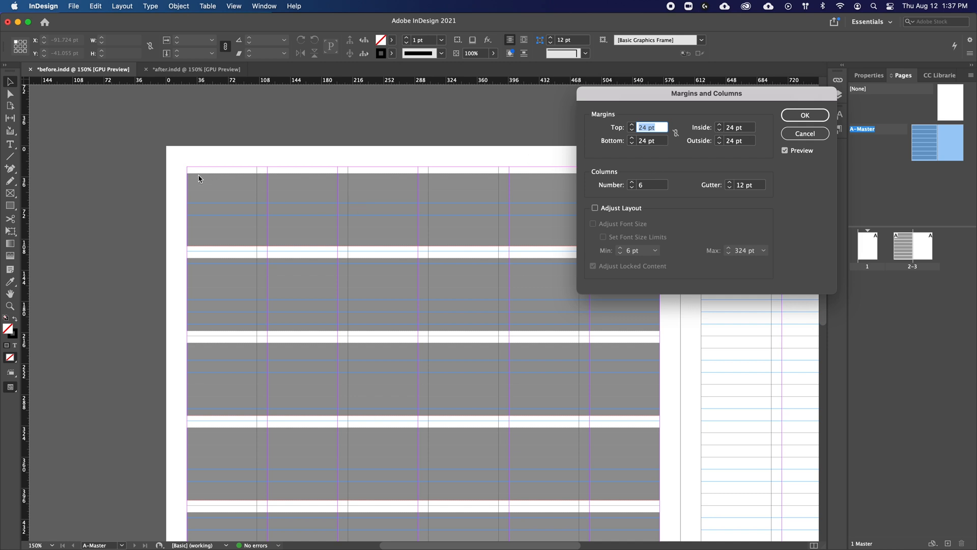
{"action": "type", "text": "32"}
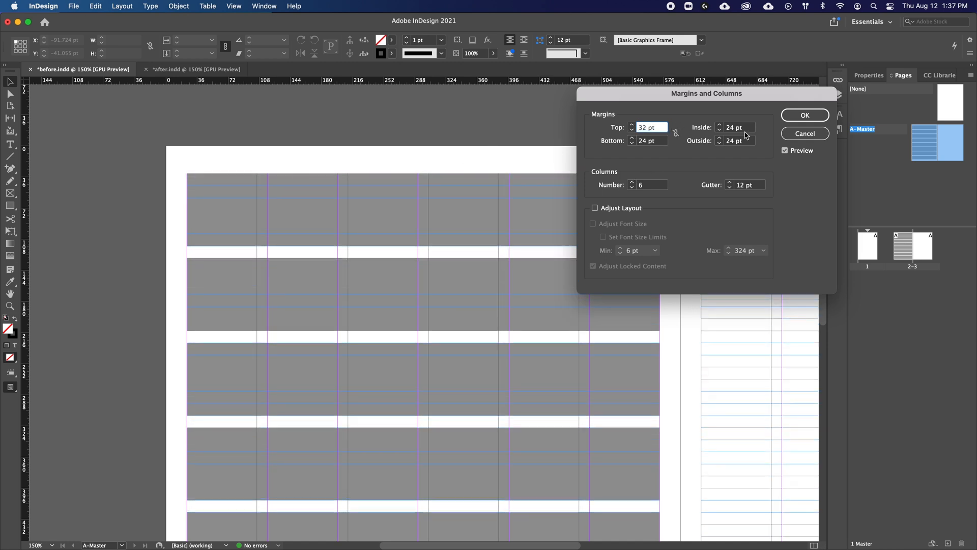
{"action": "left_click", "coordinate": [804, 115]}
Step: Raise the bottom margin of both master pages to 40 pt so it meets the lowest grey block
{"action": "scroll", "coordinate": [485, 224], "scroll_direction": "down", "scroll_amount": 4}
{"action": "scroll", "coordinate": [485, 225], "scroll_direction": "left", "scroll_amount": 1}
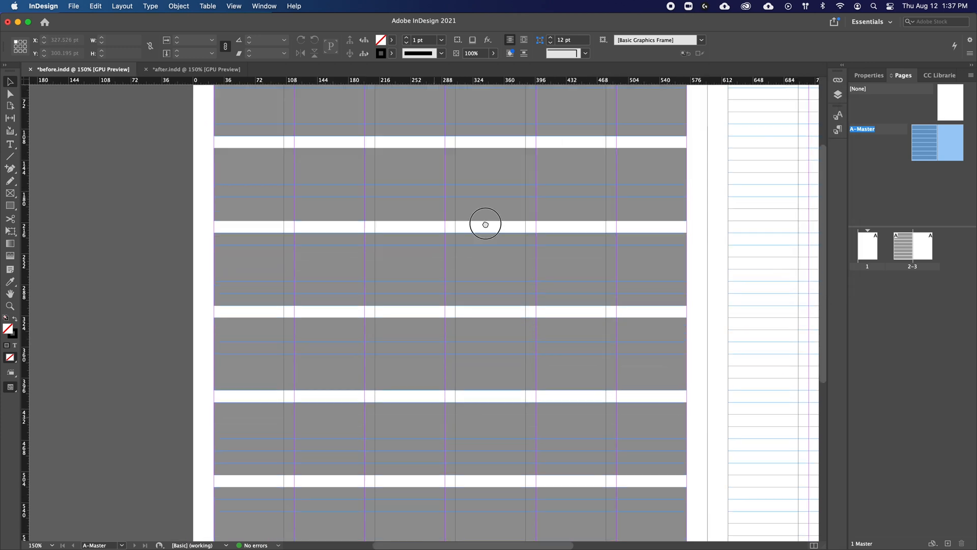
{"action": "scroll", "coordinate": [485, 224], "scroll_direction": "down", "scroll_amount": 5}
{"action": "scroll", "coordinate": [486, 224], "scroll_direction": "left", "scroll_amount": 1}
{"action": "left_click", "coordinate": [121, 6]}
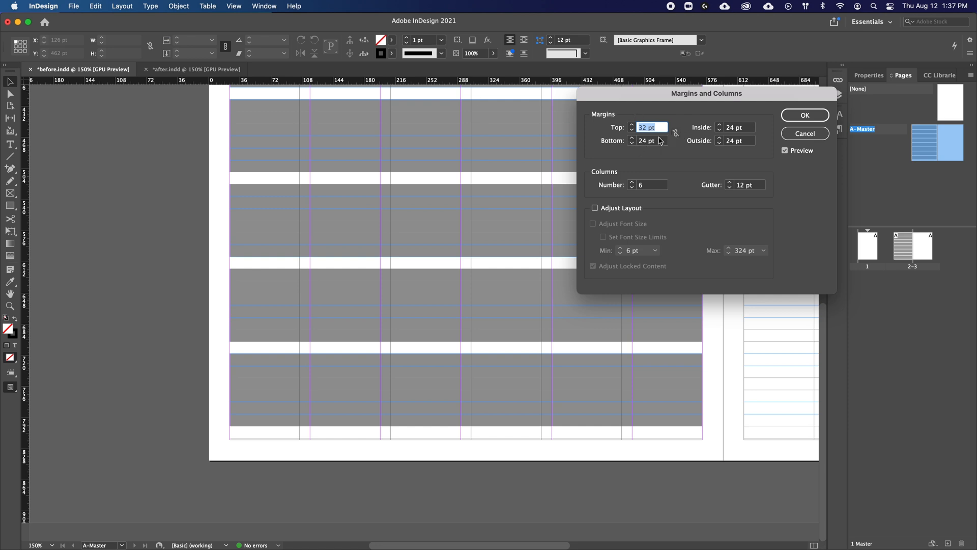
{"action": "left_click", "coordinate": [631, 138]}
{"action": "left_click", "coordinate": [633, 138]}
{"action": "left_click", "coordinate": [632, 138]}
{"action": "left_click", "coordinate": [632, 138]}
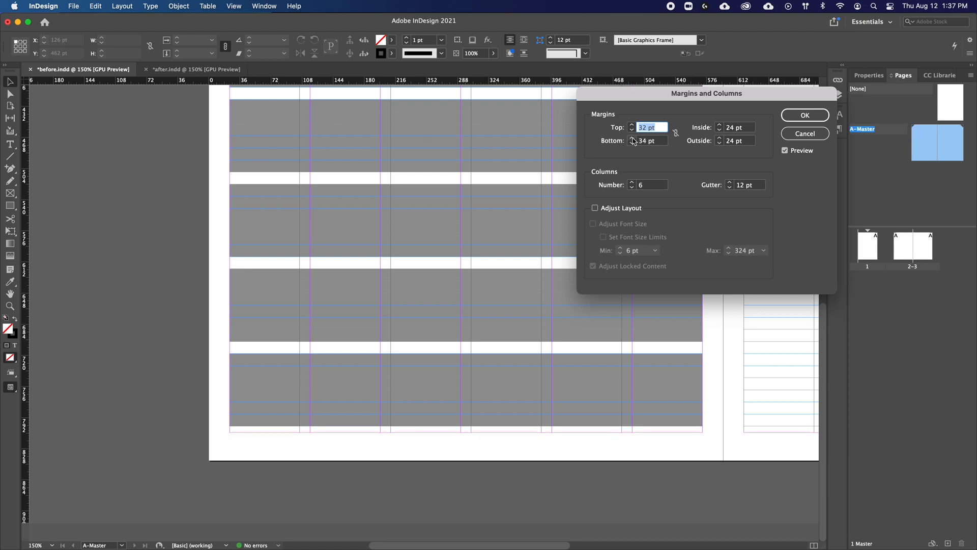
{"action": "left_click", "coordinate": [632, 139]}
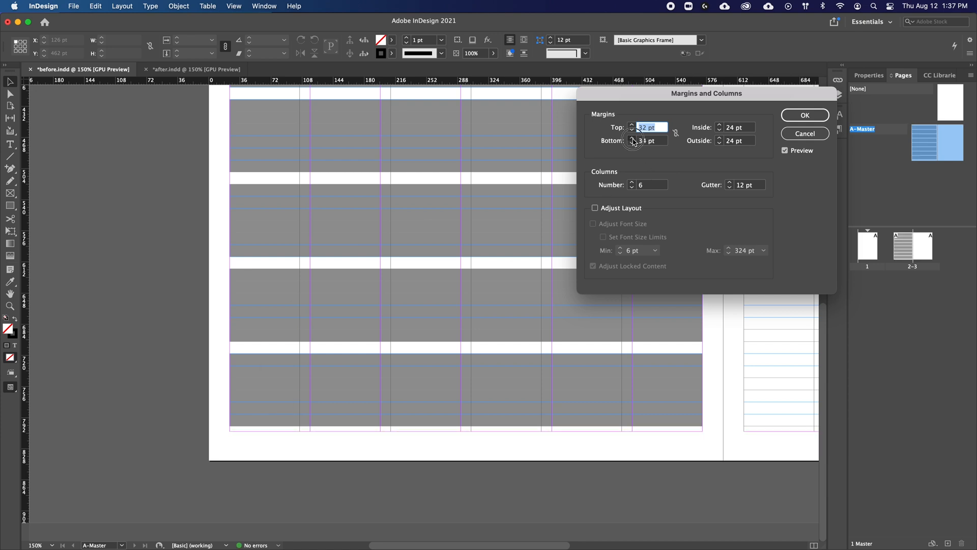
{"action": "left_click", "coordinate": [632, 139]}
{"action": "left_click", "coordinate": [632, 139]}
{"action": "left_click", "coordinate": [633, 139]}
{"action": "left_click", "coordinate": [633, 139]}
{"action": "left_click", "coordinate": [633, 138]}
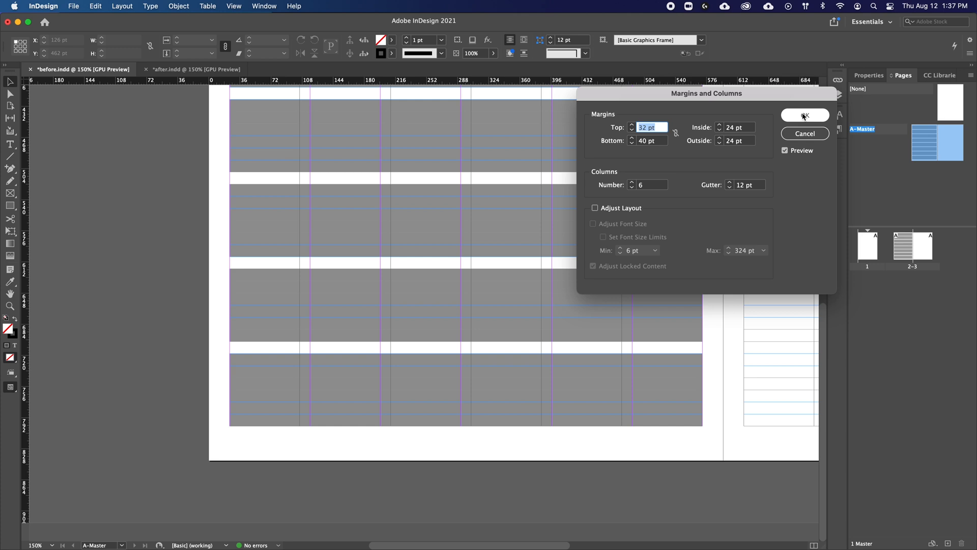
Step: Set the column gutter of both master pages to 14 pt in Margins and Columns
{"action": "left_click", "coordinate": [654, 185]}
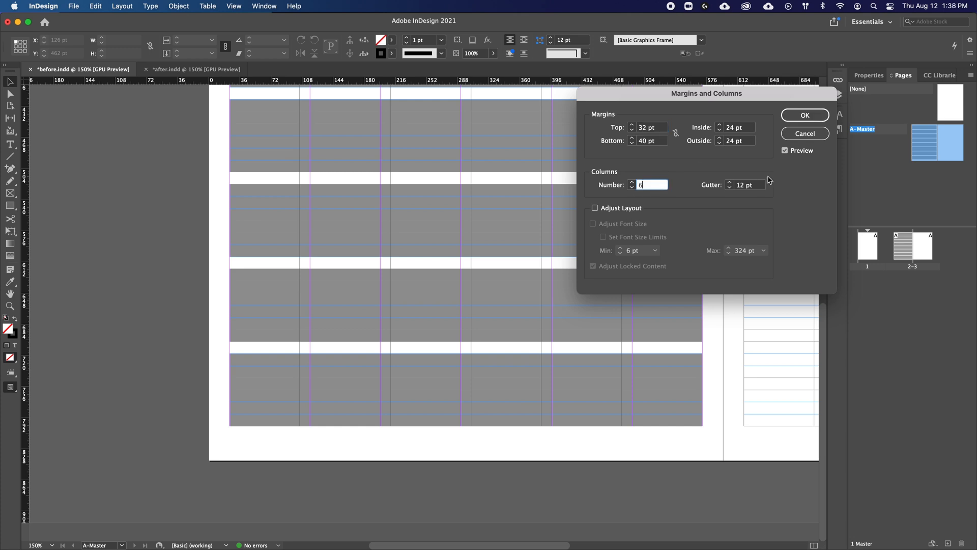
{"action": "key", "text": "Tab"}
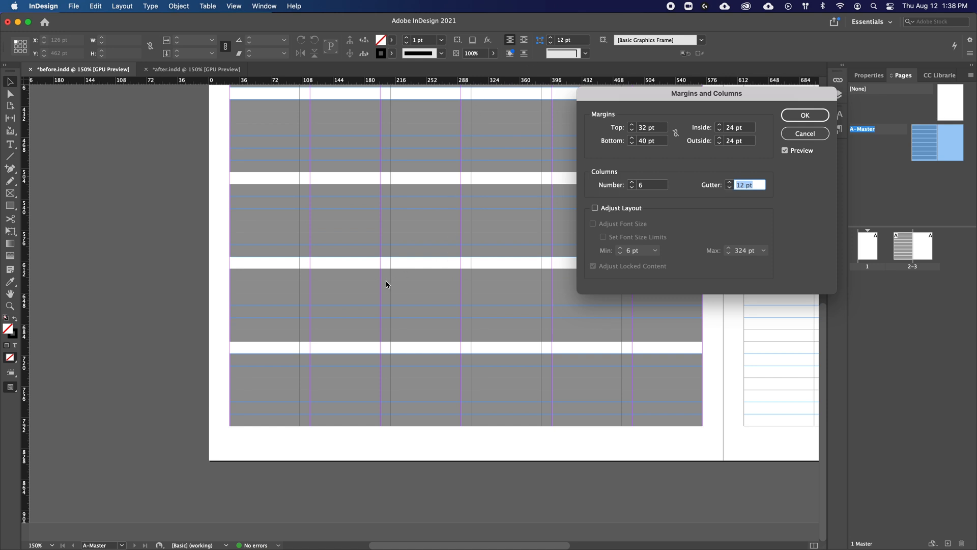
{"action": "type", "text": "14"}
{"action": "key", "text": "Tab"}
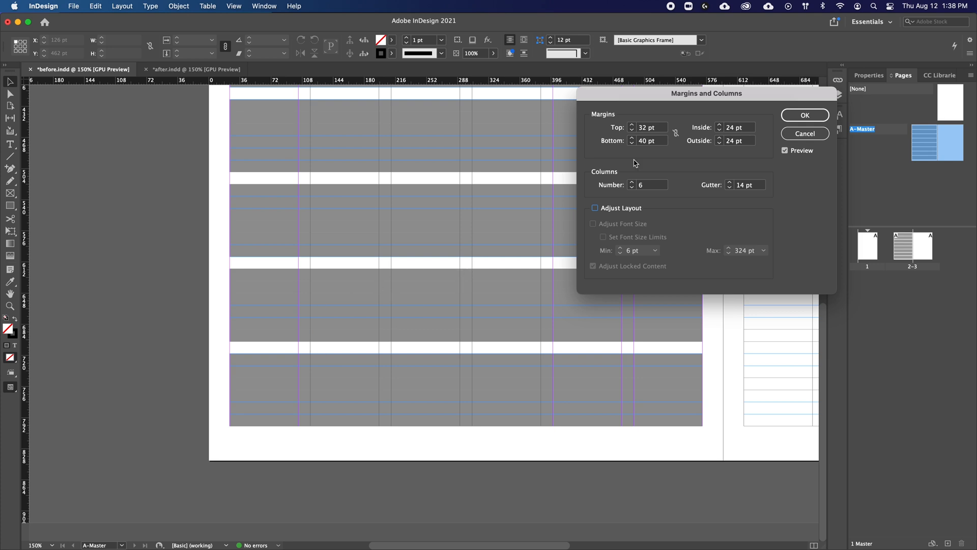
{"action": "left_click", "coordinate": [796, 115]}
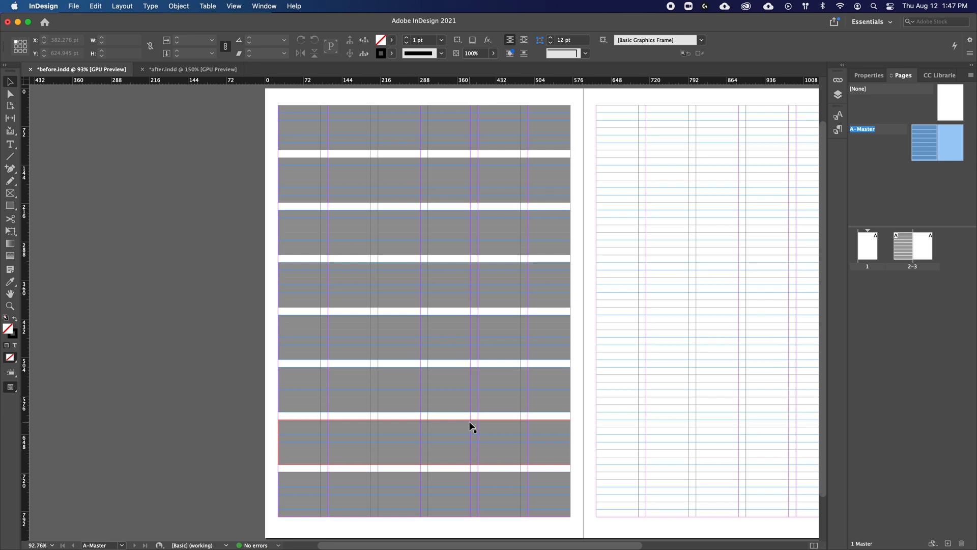
Step: Create guides for eight rows with a 14 pt gutter, fitted to the margins of the master spread
{"action": "left_click", "coordinate": [122, 5]}
{"action": "left_click", "coordinate": [137, 54]}
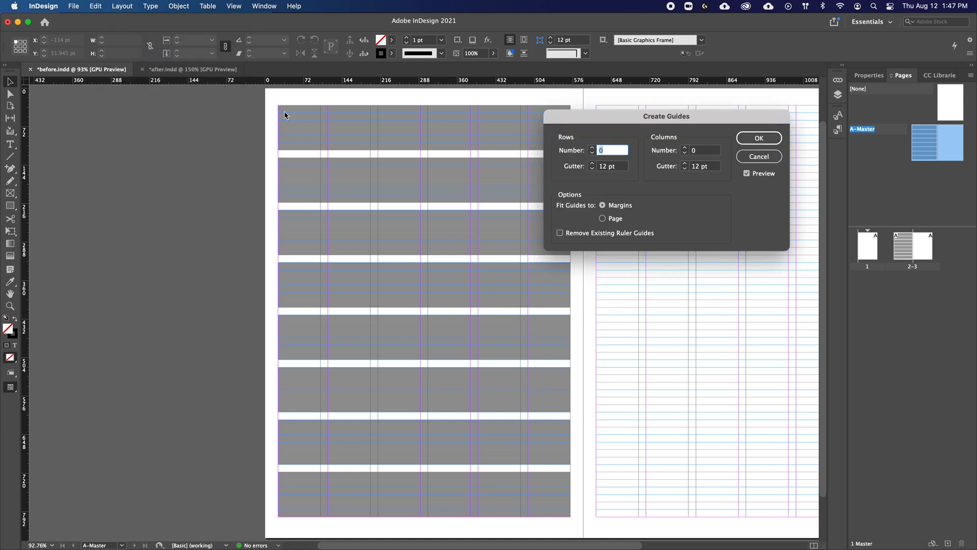
{"action": "left_click", "coordinate": [616, 166]}
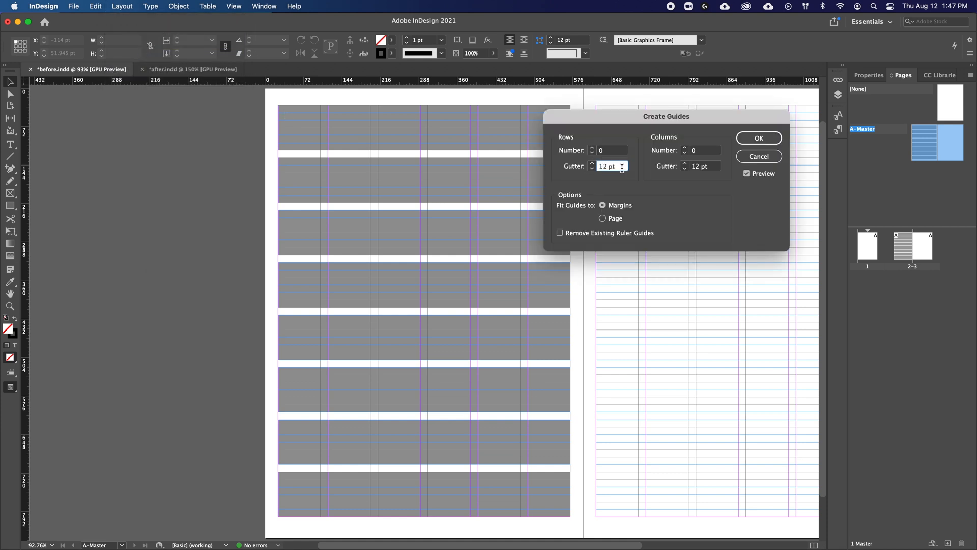
{"action": "left_click_drag", "start_coordinate": [620, 166], "coordinate": [583, 169]}
{"action": "type", "text": "14"}
{"action": "left_click", "coordinate": [592, 148]}
{"action": "left_click", "coordinate": [592, 148]}
{"action": "left_click", "coordinate": [592, 149]}
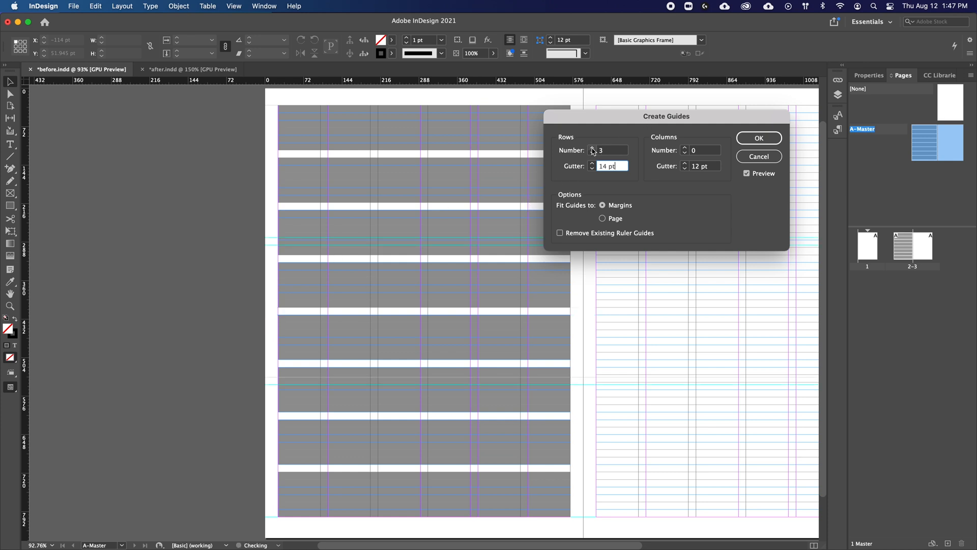
{"action": "left_click", "coordinate": [592, 149]}
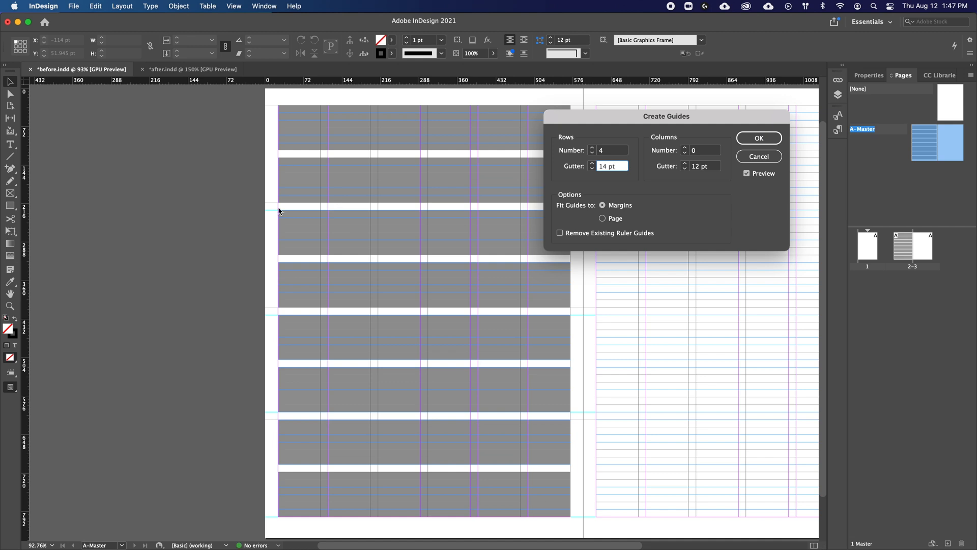
{"action": "left_click", "coordinate": [592, 149]}
{"action": "left_click", "coordinate": [592, 148]}
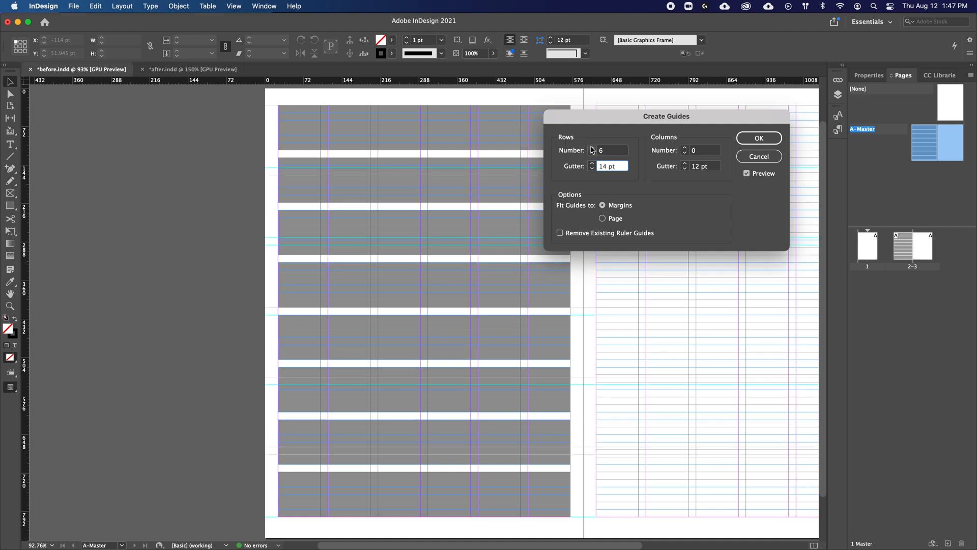
{"action": "left_click", "coordinate": [593, 148]}
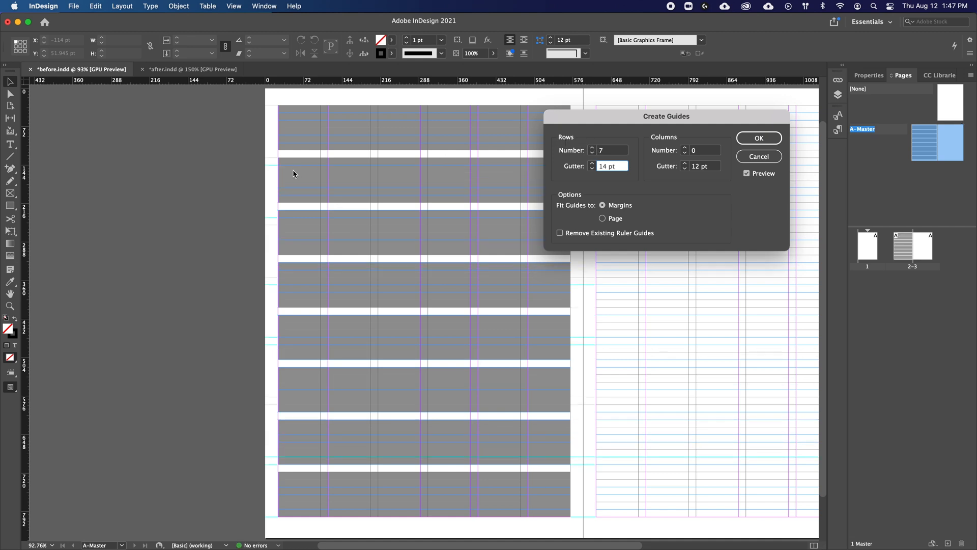
{"action": "left_click", "coordinate": [592, 149]}
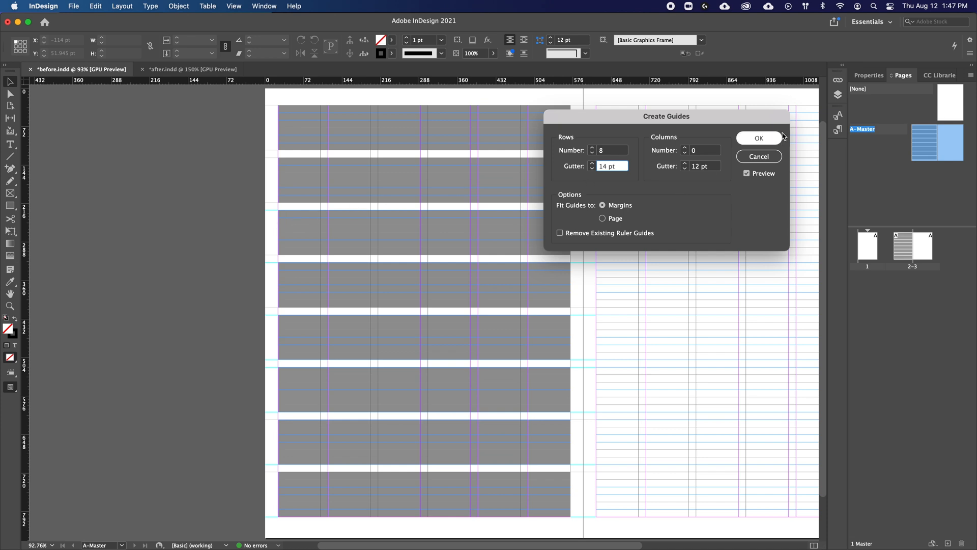
{"action": "left_click", "coordinate": [758, 139]}
Step: Select all eight grey blocks on the left master page and delete them
{"action": "left_click", "coordinate": [582, 147]}
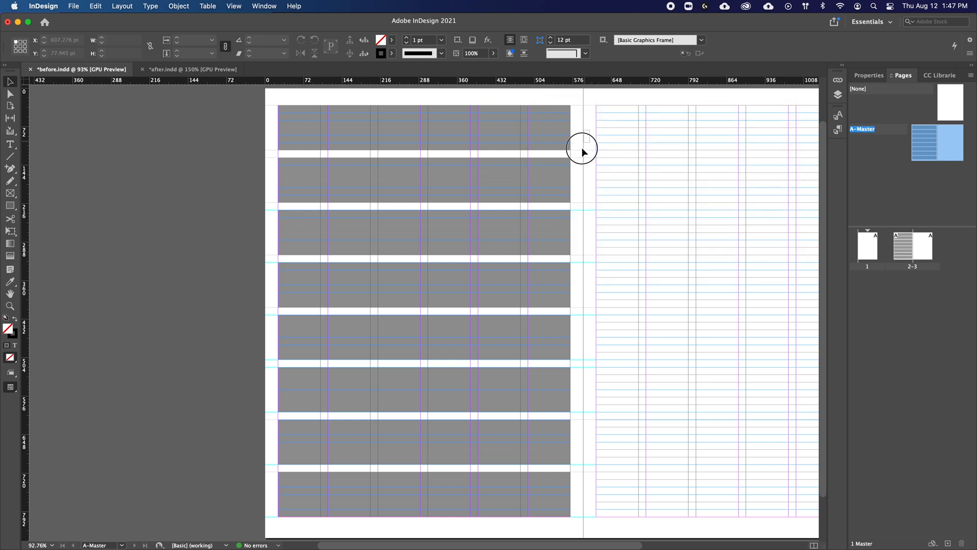
{"action": "left_click_drag", "start_coordinate": [523, 149], "coordinate": [545, 499]}
{"action": "key", "text": "Delete"}
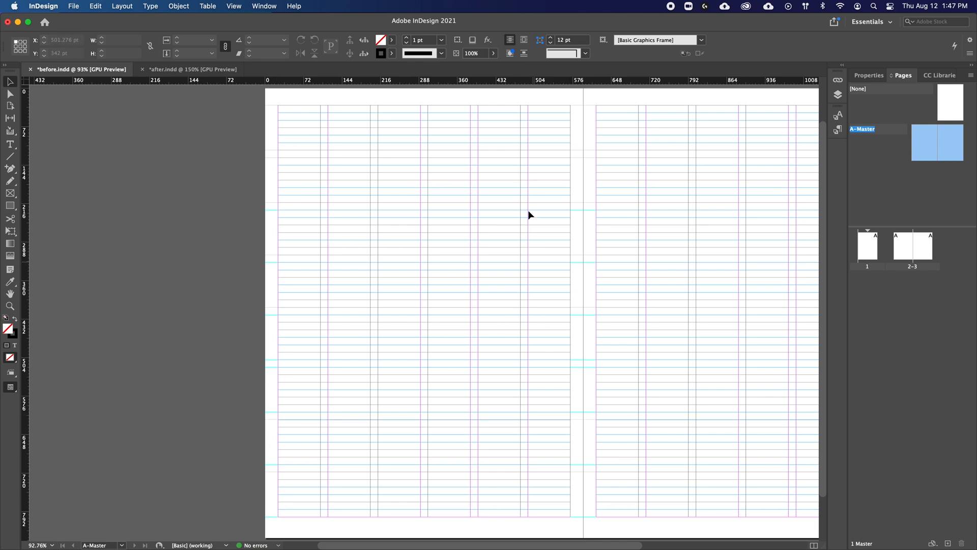
Step: Delete all ruler guides on the master spread
{"action": "key", "text": "super+equal"}
{"action": "key", "text": "super+equal"}
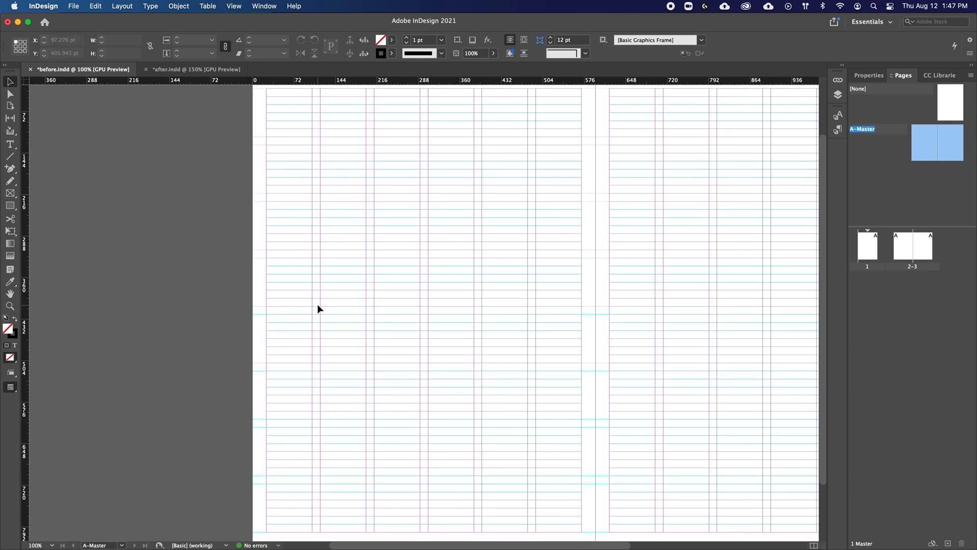
{"action": "left_click_drag", "start_coordinate": [338, 301], "coordinate": [405, 240]}
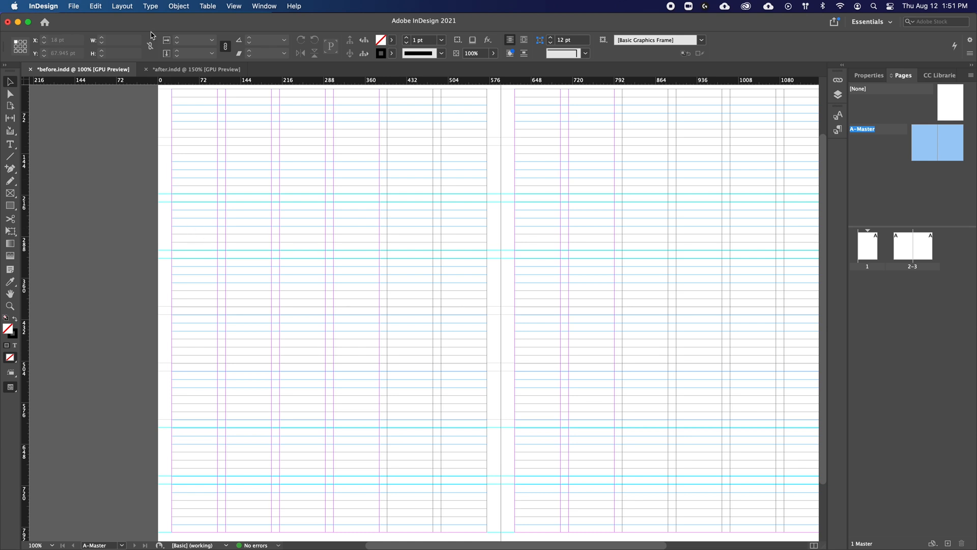
{"action": "left_click", "coordinate": [123, 7]}
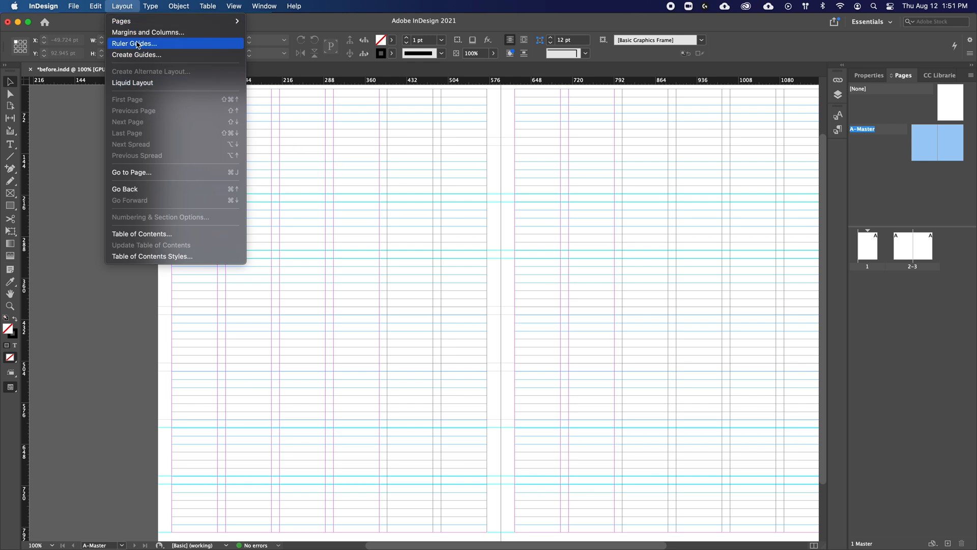
{"action": "mouse_move", "coordinate": [232, 5]}
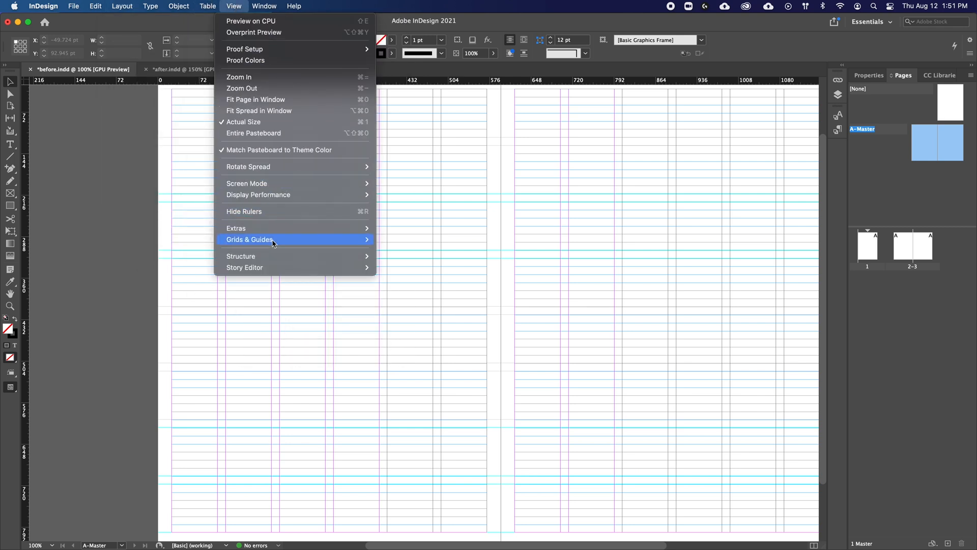
{"action": "mouse_move", "coordinate": [274, 241]}
{"action": "left_click", "coordinate": [427, 295]}
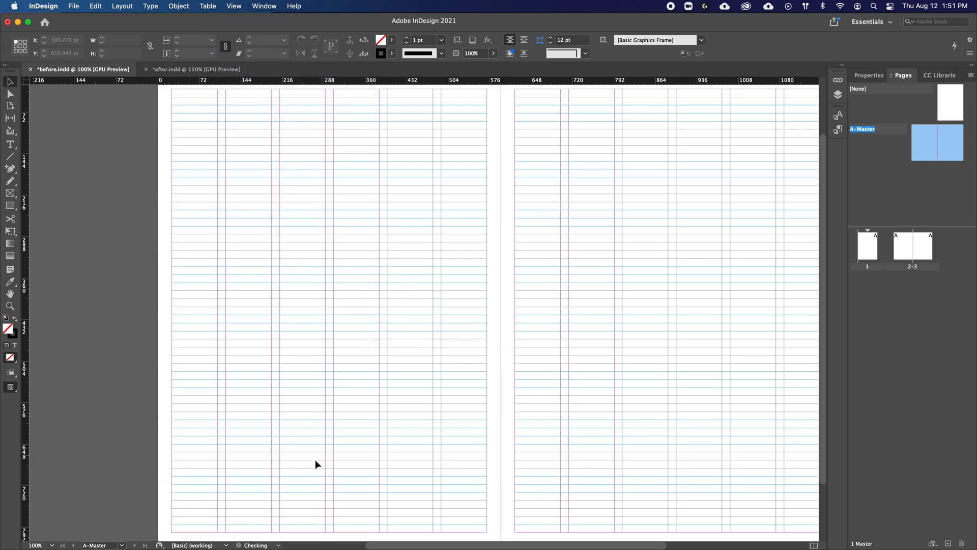
Step: Open Margins and Columns for the master spread and step the bottom margin to 39 pt, judging it against the last baseline
{"action": "left_click_drag", "start_coordinate": [308, 410], "coordinate": [331, 329]}
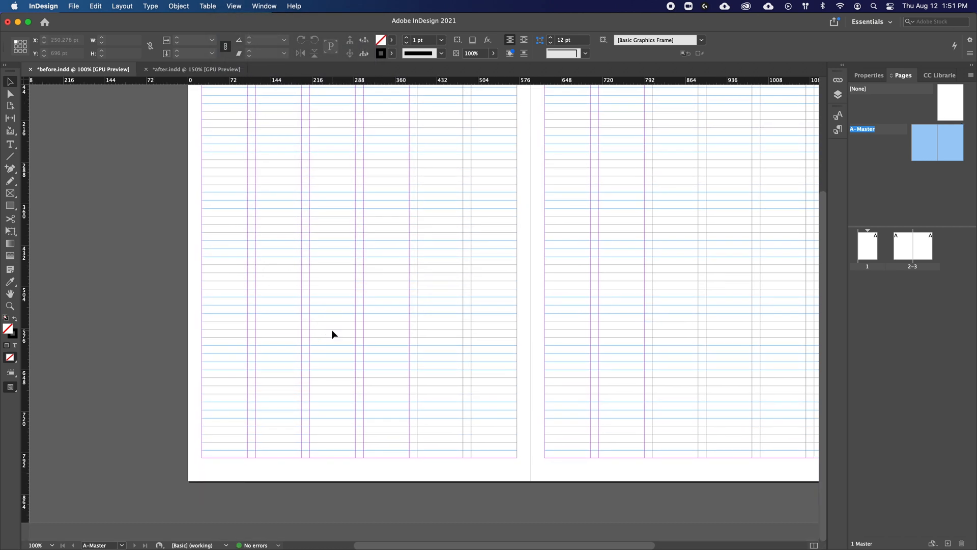
{"action": "key", "text": "super+equal"}
{"action": "key", "text": "super+equal"}
{"action": "key", "text": "super+equal"}
{"action": "left_click_drag", "start_coordinate": [348, 512], "coordinate": [432, 299]}
{"action": "left_click_drag", "start_coordinate": [343, 391], "coordinate": [467, 327]}
{"action": "key", "text": "super+equal"}
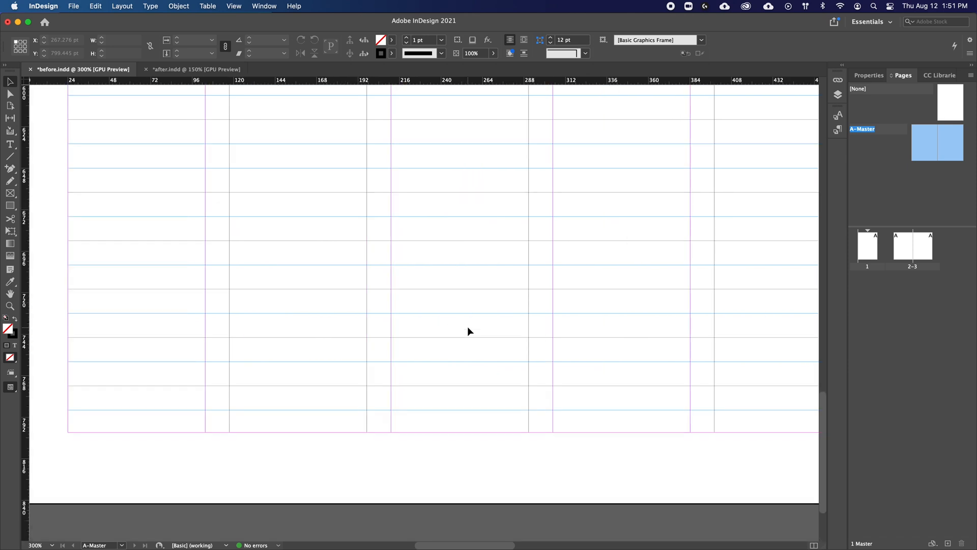
{"action": "left_click", "coordinate": [125, 8]}
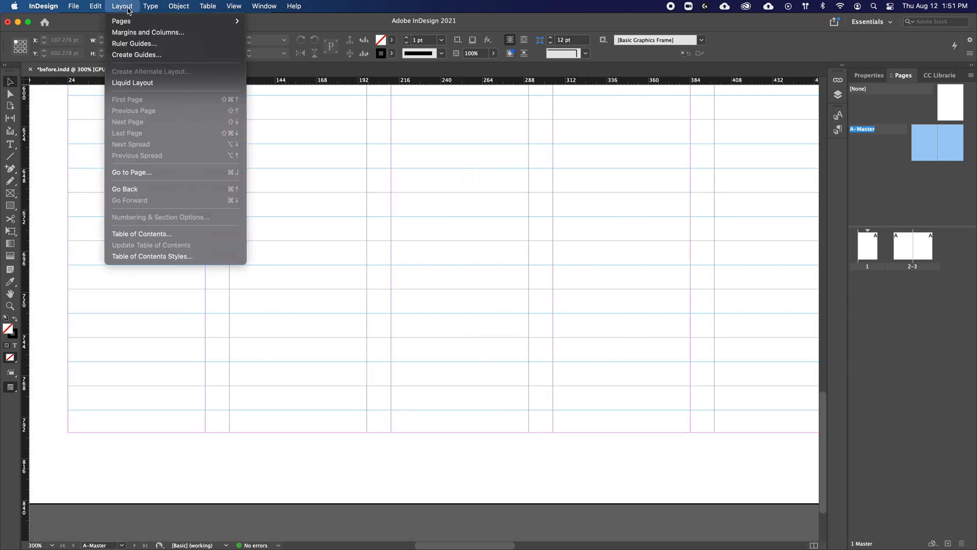
{"action": "left_click", "coordinate": [143, 33]}
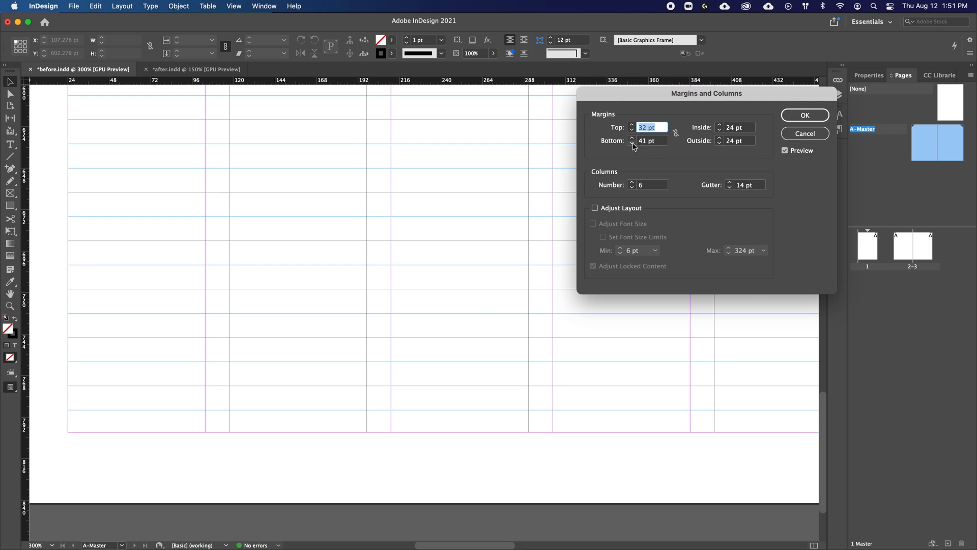
{"action": "left_click", "coordinate": [633, 145]}
{"action": "left_click", "coordinate": [633, 145]}
{"action": "left_click", "coordinate": [633, 145]}
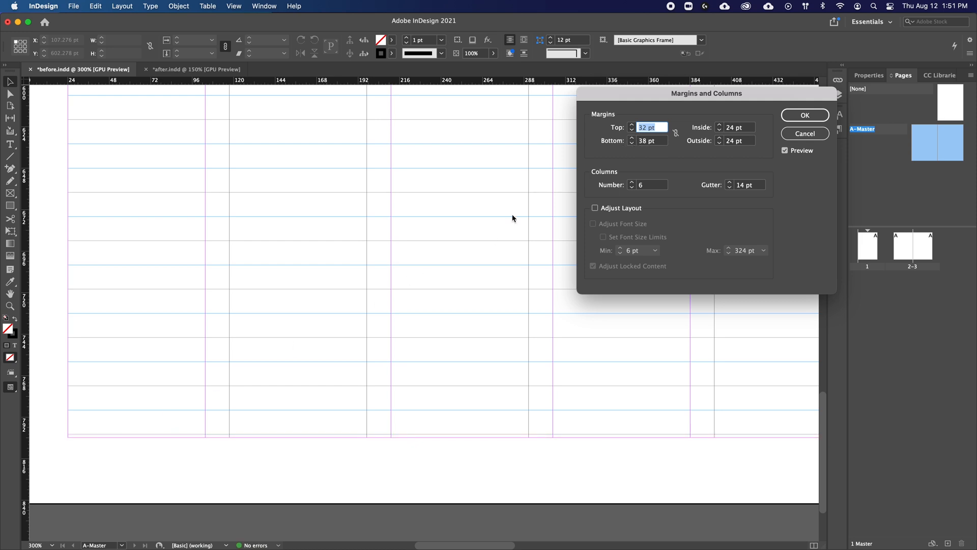
{"action": "left_click", "coordinate": [632, 138]}
{"action": "left_click", "coordinate": [632, 138]}
{"action": "left_click", "coordinate": [632, 138]}
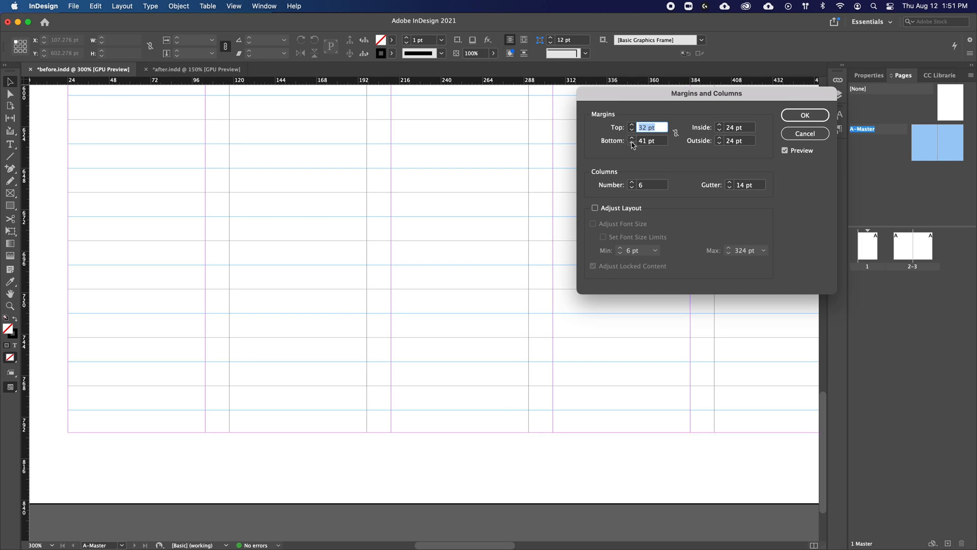
{"action": "left_click", "coordinate": [632, 144]}
{"action": "left_click", "coordinate": [632, 144]}
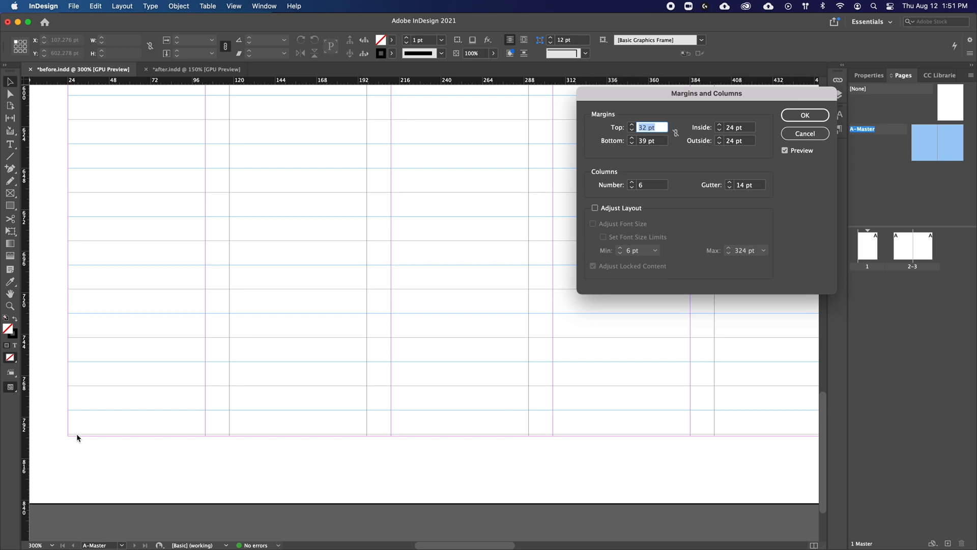
Step: Fine-tune the bottom margin of both master pages to 39.9 pt so it lies on the last baseline
{"action": "left_click", "coordinate": [663, 145]}
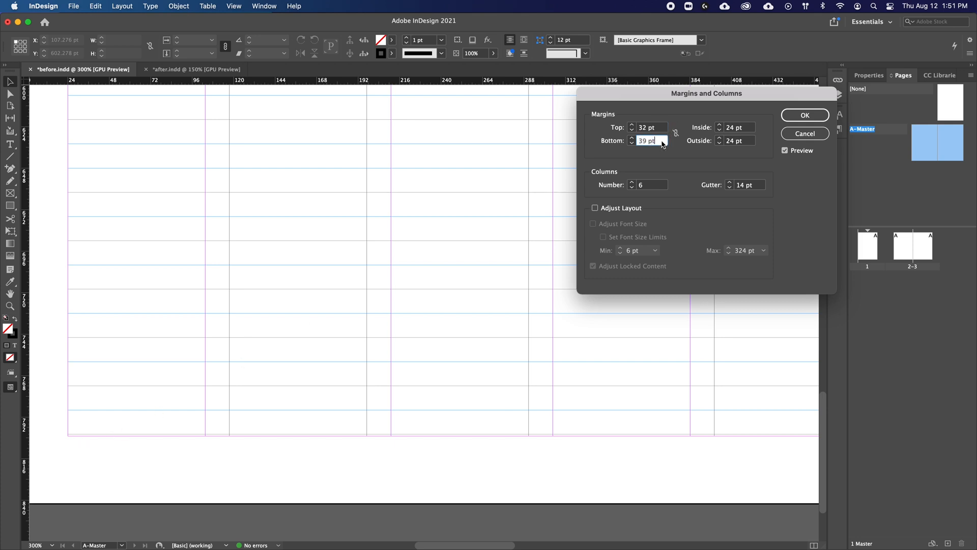
{"action": "key", "text": "super+a"}
{"action": "type", "text": "3"}
{"action": "key", "text": "shift+Tab"}
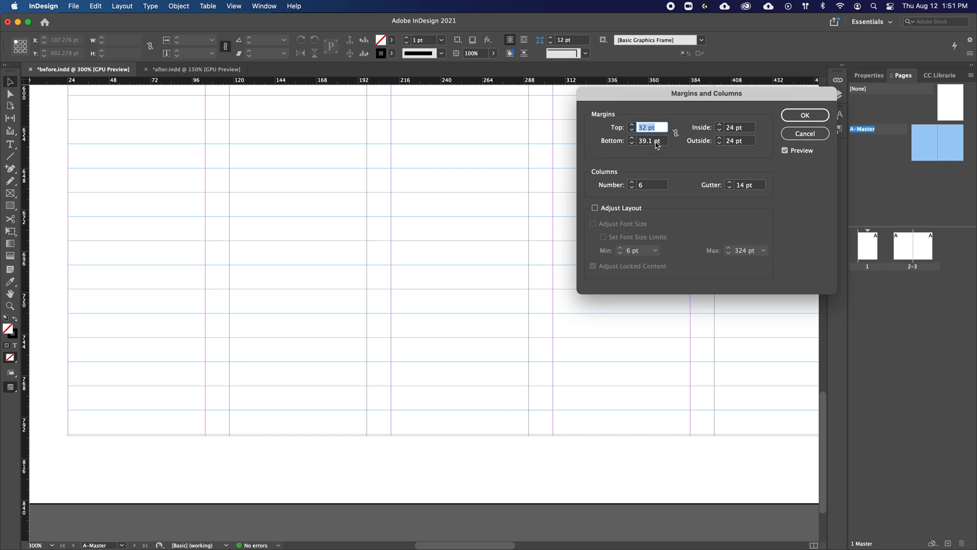
{"action": "left_click_drag", "start_coordinate": [653, 144], "coordinate": [650, 144]}
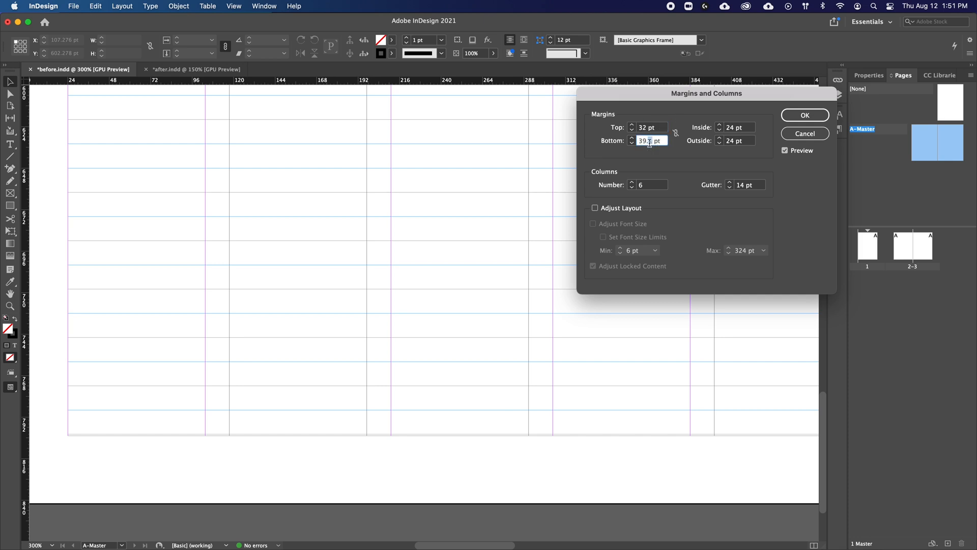
{"action": "type", "text": "9"}
{"action": "key", "text": "Tab"}
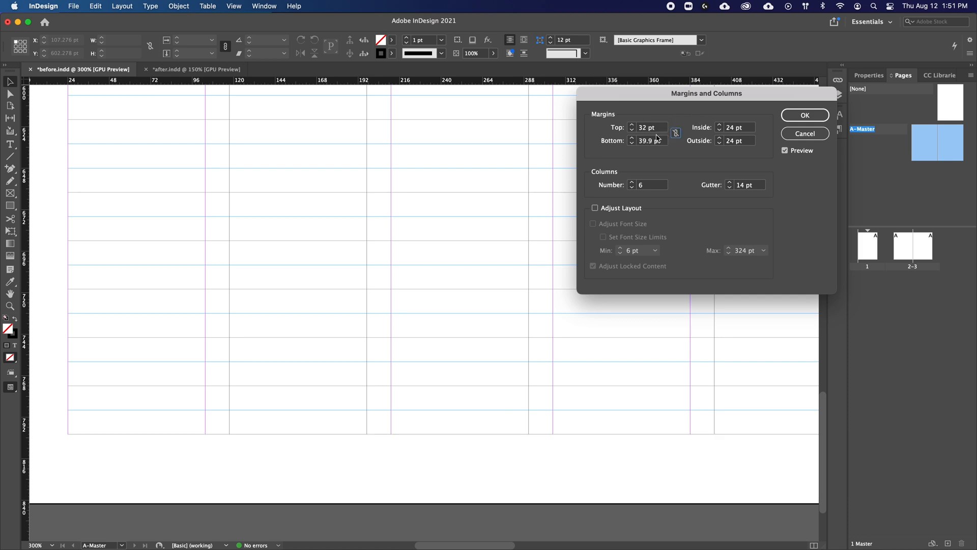
{"action": "left_click_drag", "start_coordinate": [654, 145], "coordinate": [649, 145]}
{"action": "type", "text": "8"}
{"action": "key", "text": "Tab"}
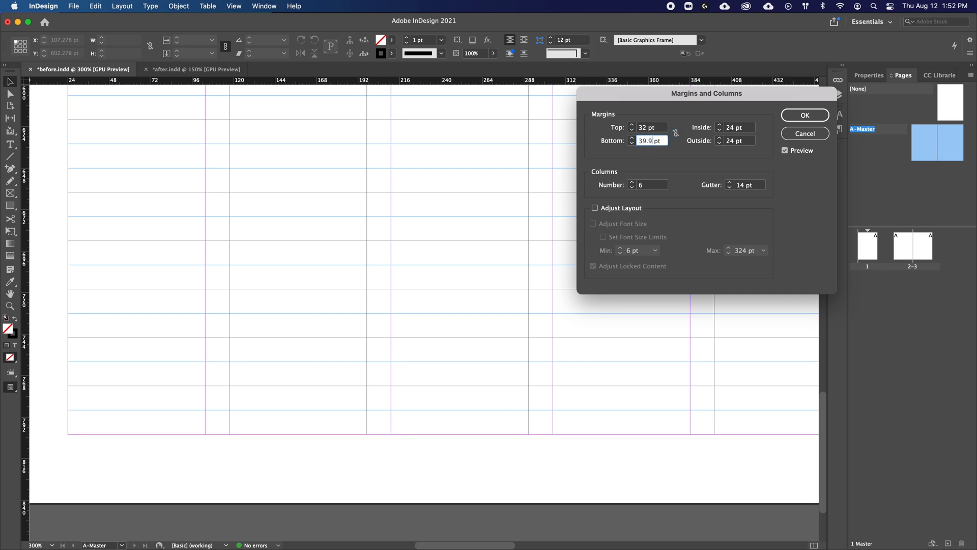
{"action": "key", "text": "Return"}
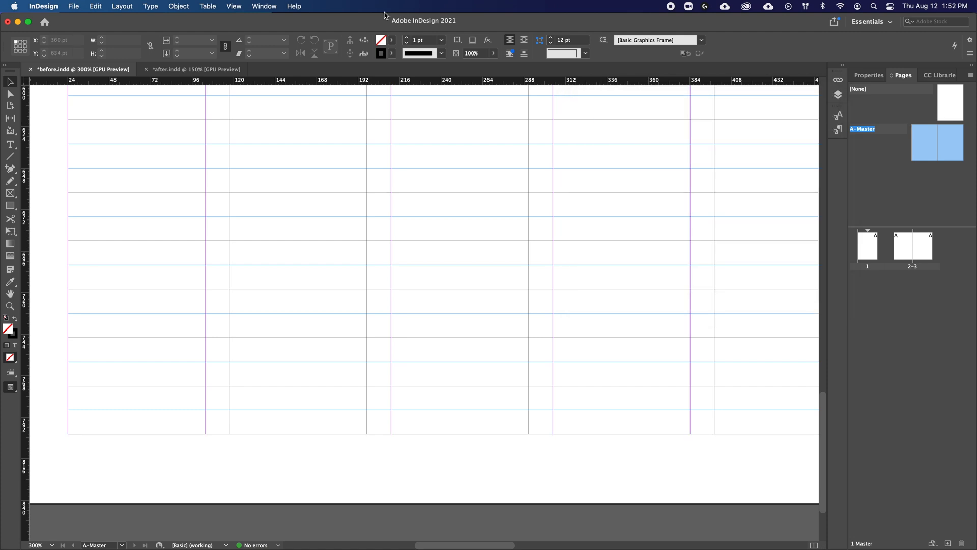
Step: Recreate the row guides on the master spread with eight rows and a 14 pt gutter, fitted to the adjusted margins
{"action": "left_click", "coordinate": [136, 9]}
{"action": "left_click", "coordinate": [142, 56]}
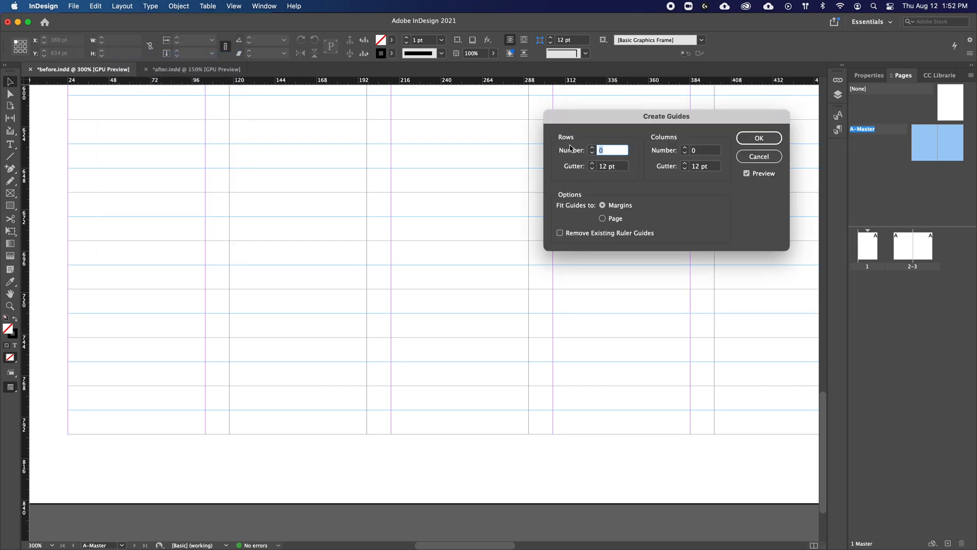
{"action": "type", "text": "8"}
{"action": "key", "text": "Tab"}
{"action": "type", "text": "14"}
{"action": "key", "text": "Tab"}
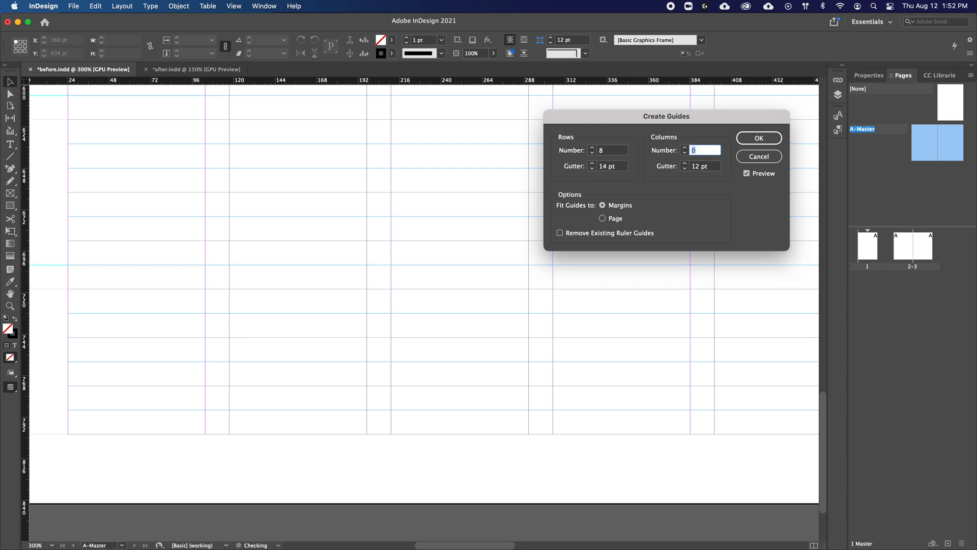
{"action": "key", "text": "Return"}
Step: Check that the ruler guides are unlocked and inspect the row guides against the baseline grid along the left master page
{"action": "left_click_drag", "start_coordinate": [193, 275], "coordinate": [355, 335]}
{"action": "left_click_drag", "start_coordinate": [265, 248], "coordinate": [215, 240]}
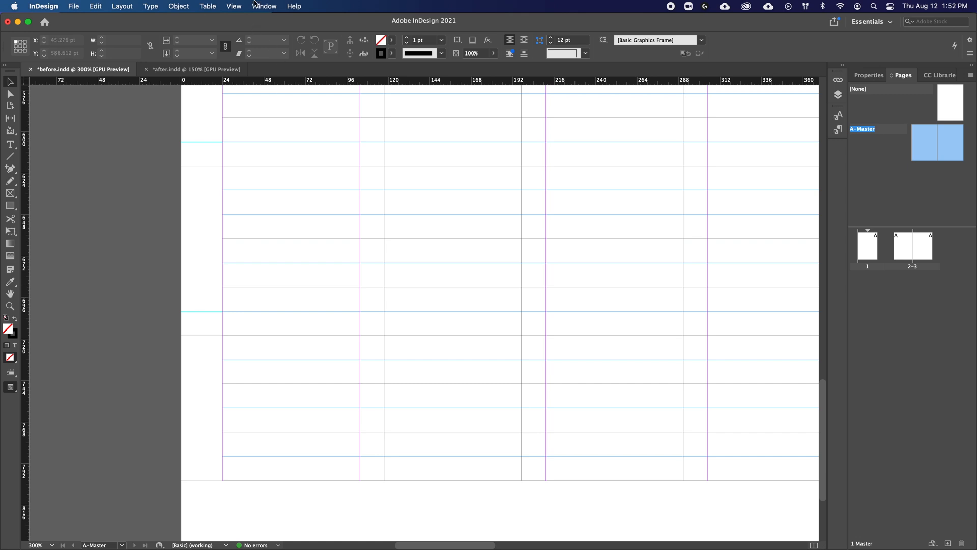
{"action": "left_click", "coordinate": [234, 6]}
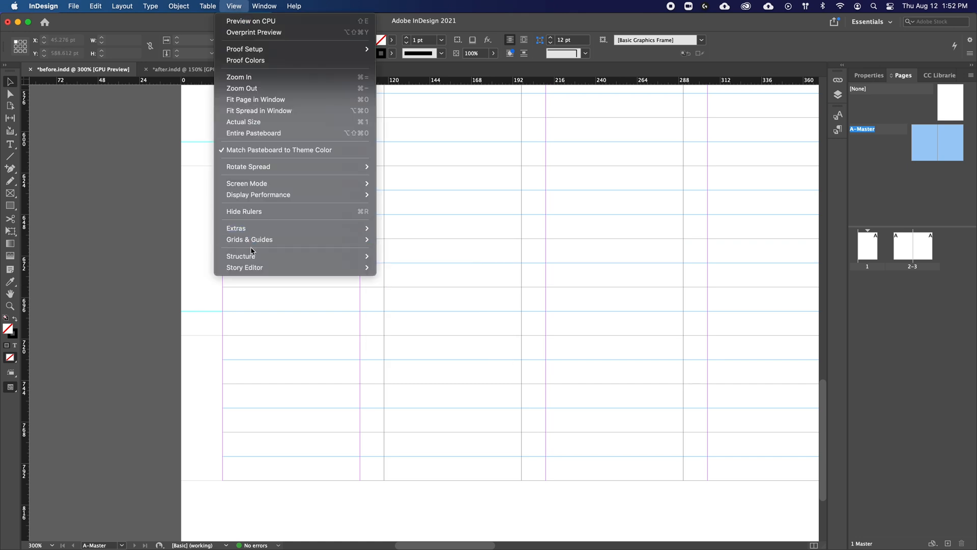
{"action": "mouse_move", "coordinate": [255, 239]}
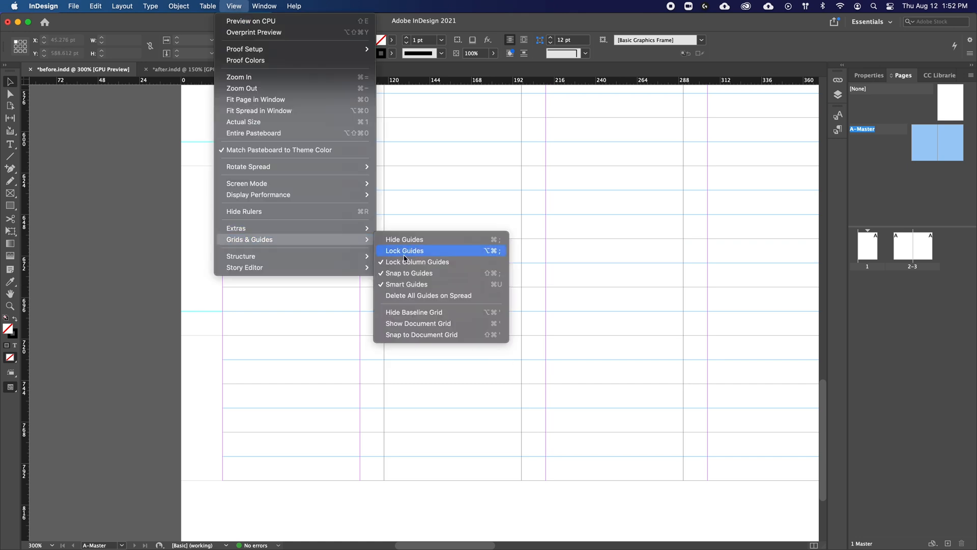
{"action": "left_click_drag", "start_coordinate": [188, 301], "coordinate": [214, 167]}
{"action": "scroll", "coordinate": [224, 233], "scroll_direction": "up", "scroll_amount": 5}
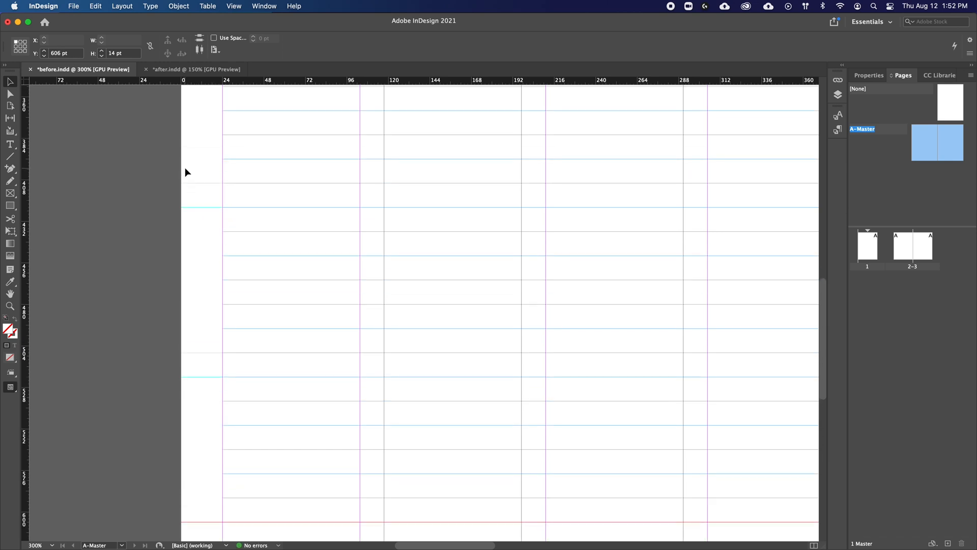
{"action": "left_click", "coordinate": [206, 206]}
{"action": "scroll", "coordinate": [218, 255], "scroll_direction": "up", "scroll_amount": 8}
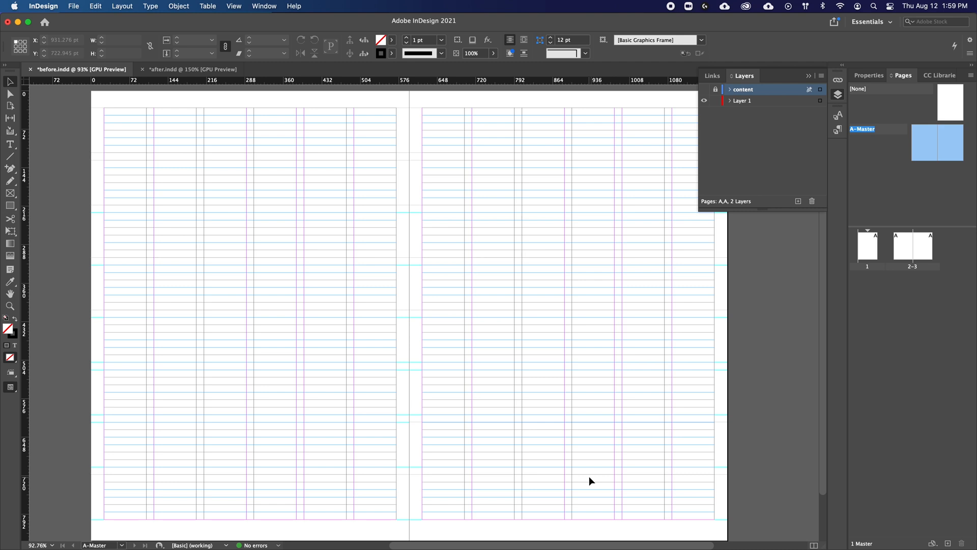
Step: Show and unlock the content layer
{"action": "left_click", "coordinate": [704, 89]}
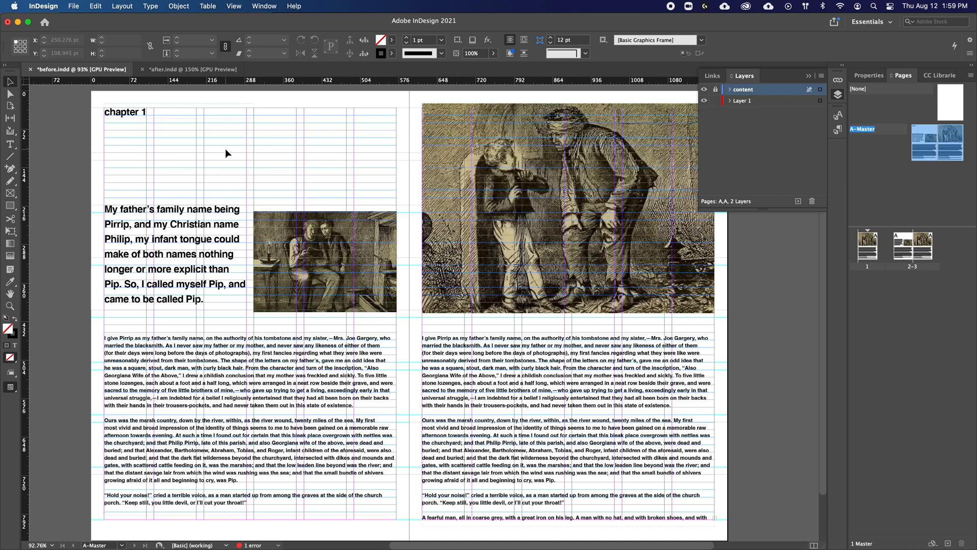
{"action": "left_click", "coordinate": [715, 90]}
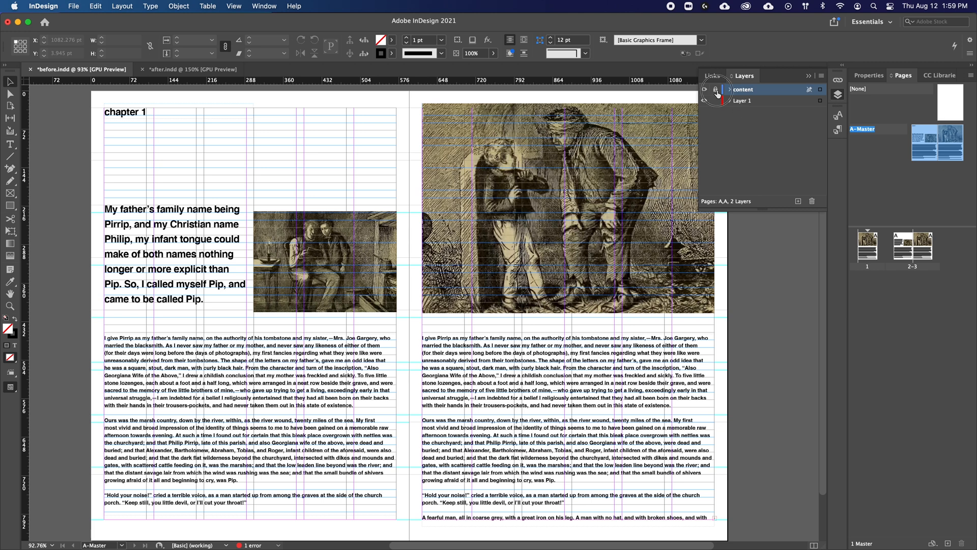
Step: Move the large intro text down one baseline and align the top edge of the small picture beside it with the row guide
{"action": "left_click", "coordinate": [220, 219]}
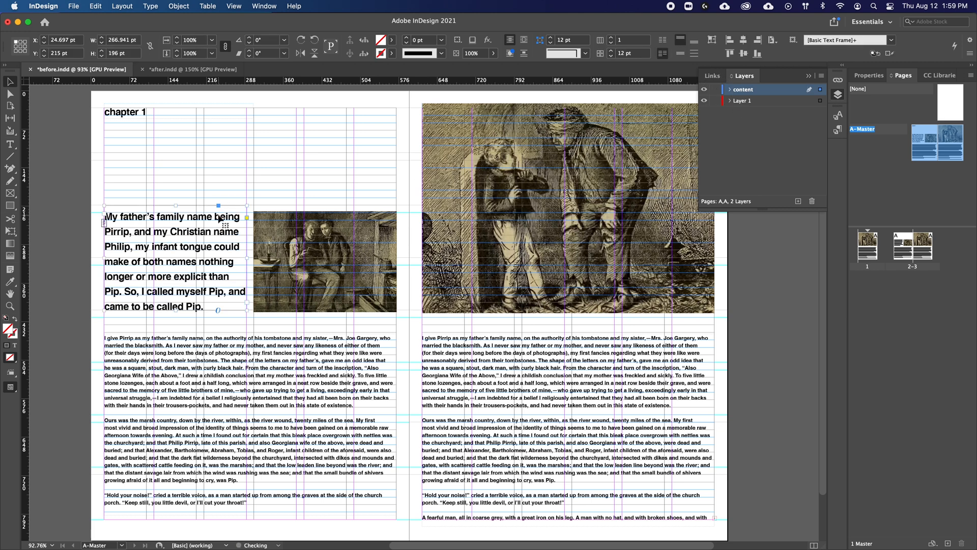
{"action": "left_click", "coordinate": [326, 261]}
{"action": "left_click_drag", "start_coordinate": [325, 211], "coordinate": [325, 212]}
Step: Nudge the body text frames on both pages up to Y 435 pt, one baseline higher, and preview the spread without guides
{"action": "left_click", "coordinate": [336, 365]}
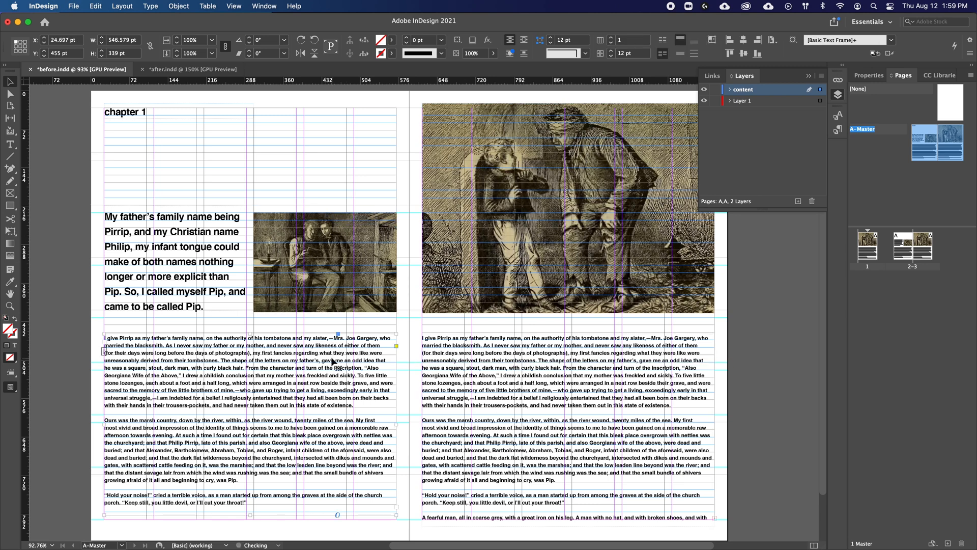
{"action": "left_click", "coordinate": [491, 371], "text": "shift"}
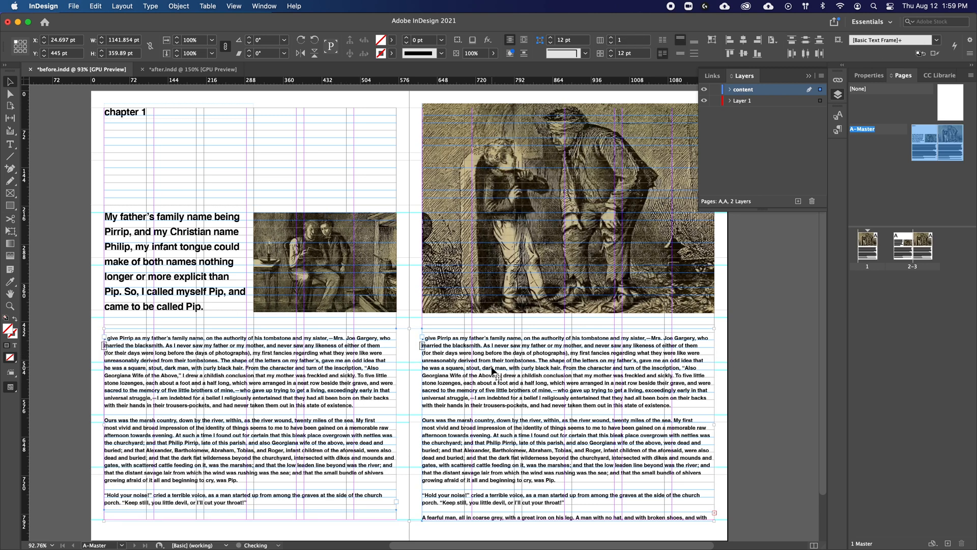
{"action": "key", "text": "Up"}
{"action": "key", "text": "Up"}
{"action": "key", "text": "Up"}
{"action": "key", "text": "Up"}
{"action": "key", "text": "Up"}
{"action": "key", "text": "Up"}
{"action": "key", "text": "Up"}
{"action": "key", "text": "Up"}
{"action": "key", "text": "Up"}
{"action": "key", "text": "Up"}
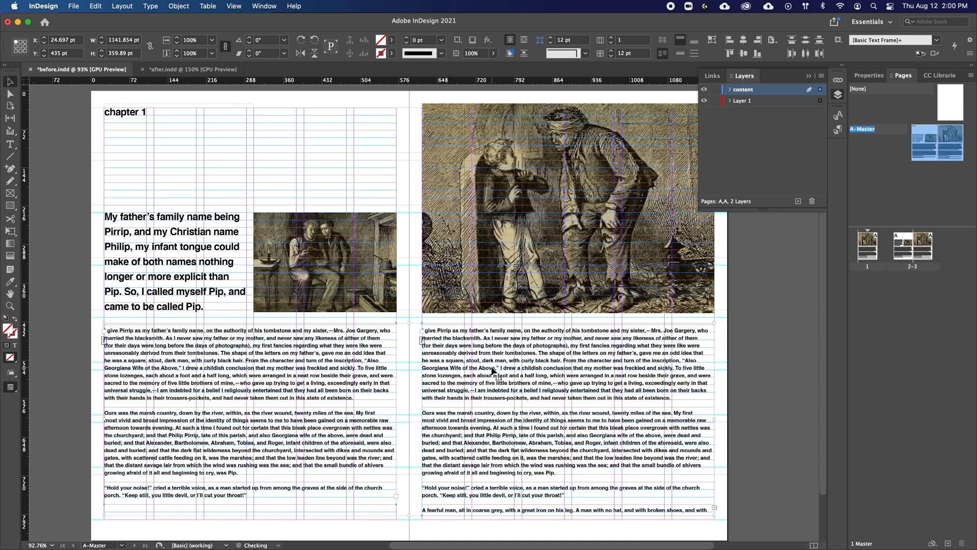
{"action": "left_click", "coordinate": [340, 190]}
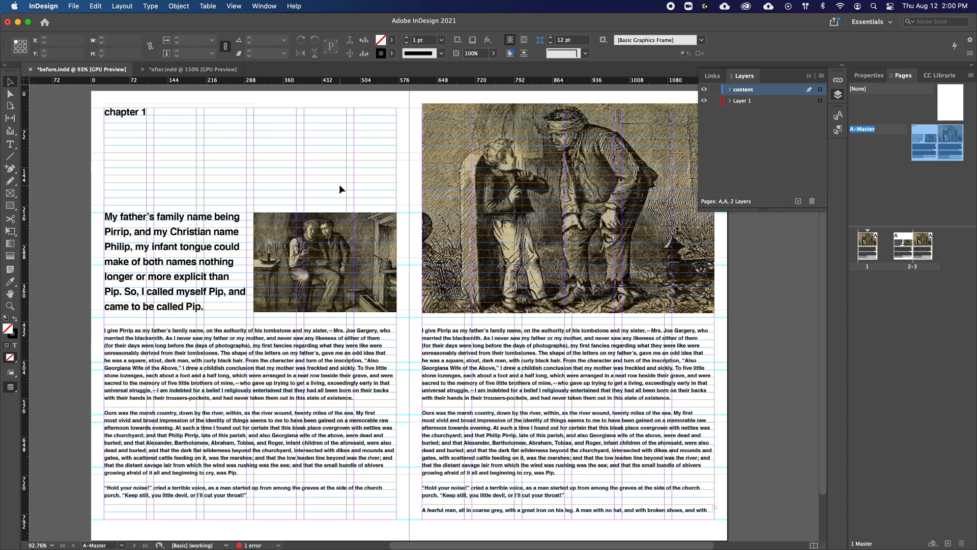
{"action": "key", "text": "w"}
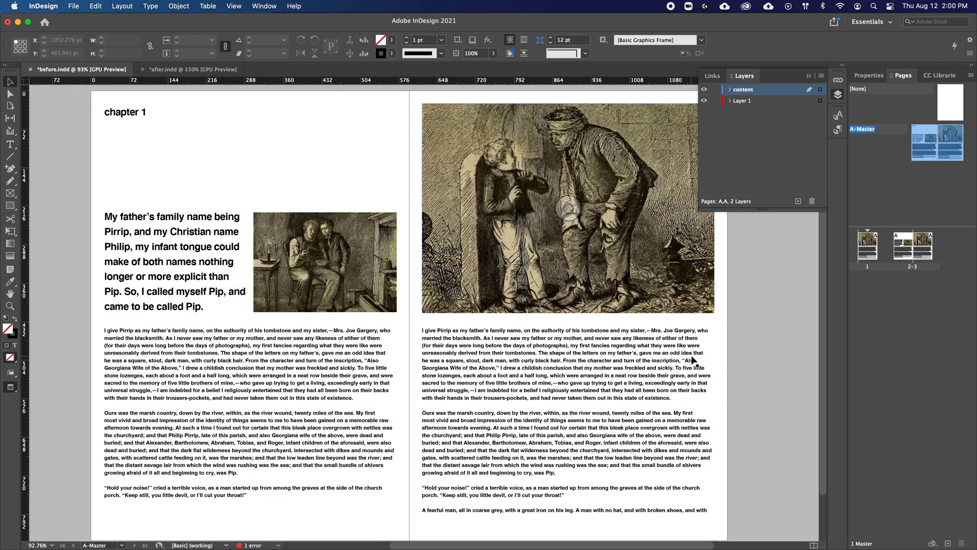